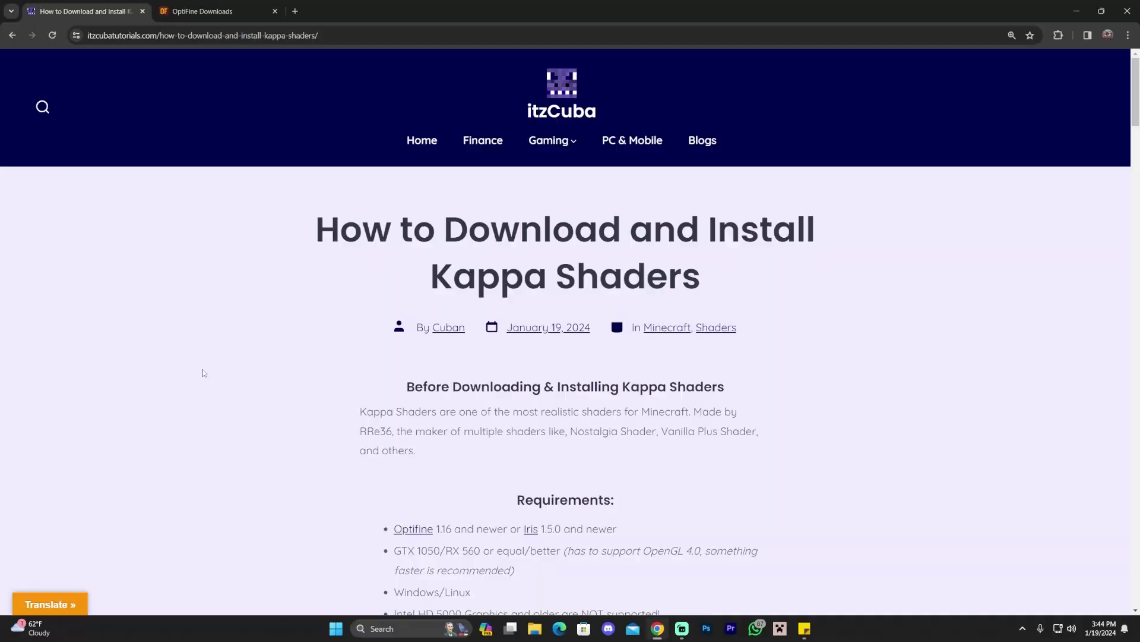
- Review the Kappa Shaders article's title, introduction and requirements list
left_click_drag(430, 273, 647, 272)
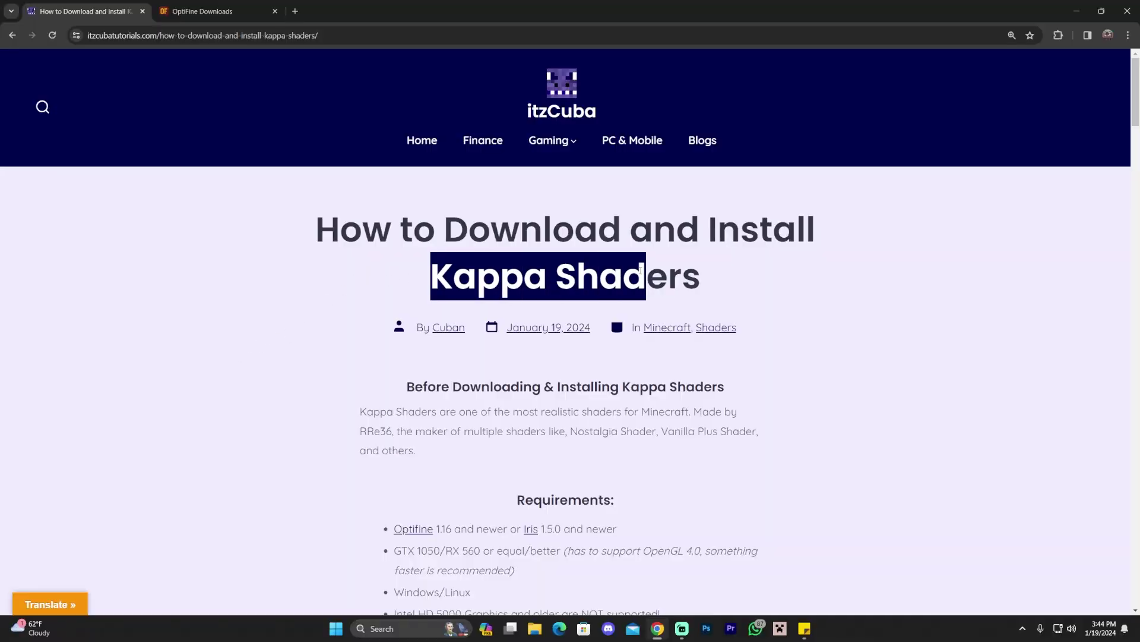
left_click(660, 271)
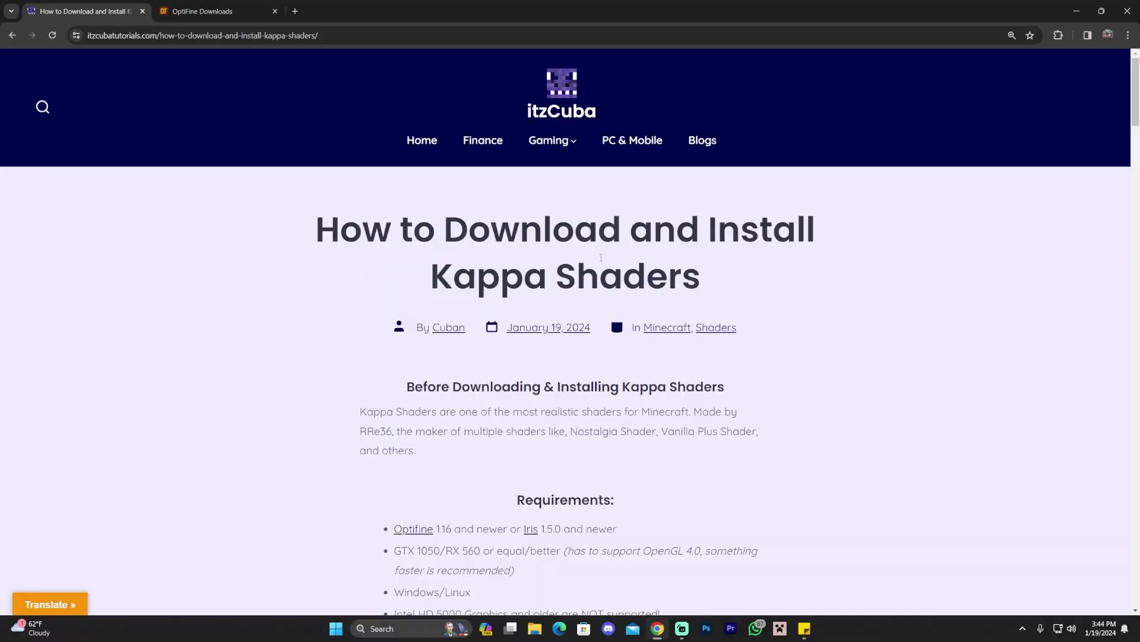
scroll(597, 254, "down", 10)
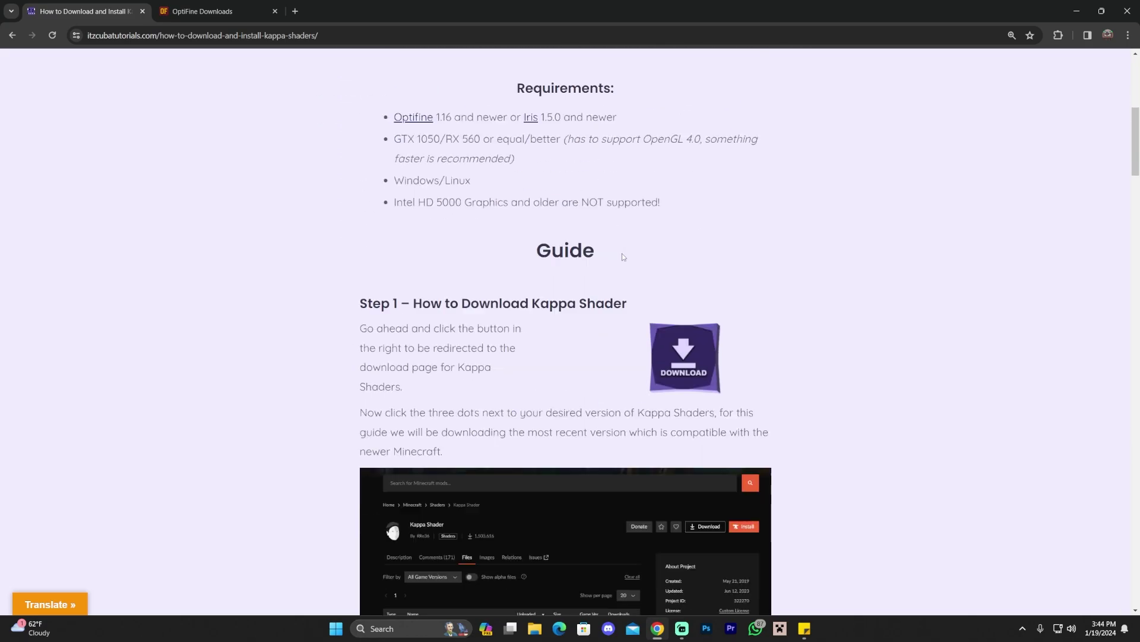
scroll(651, 241, "up", 5)
scroll(657, 251, "up", 2)
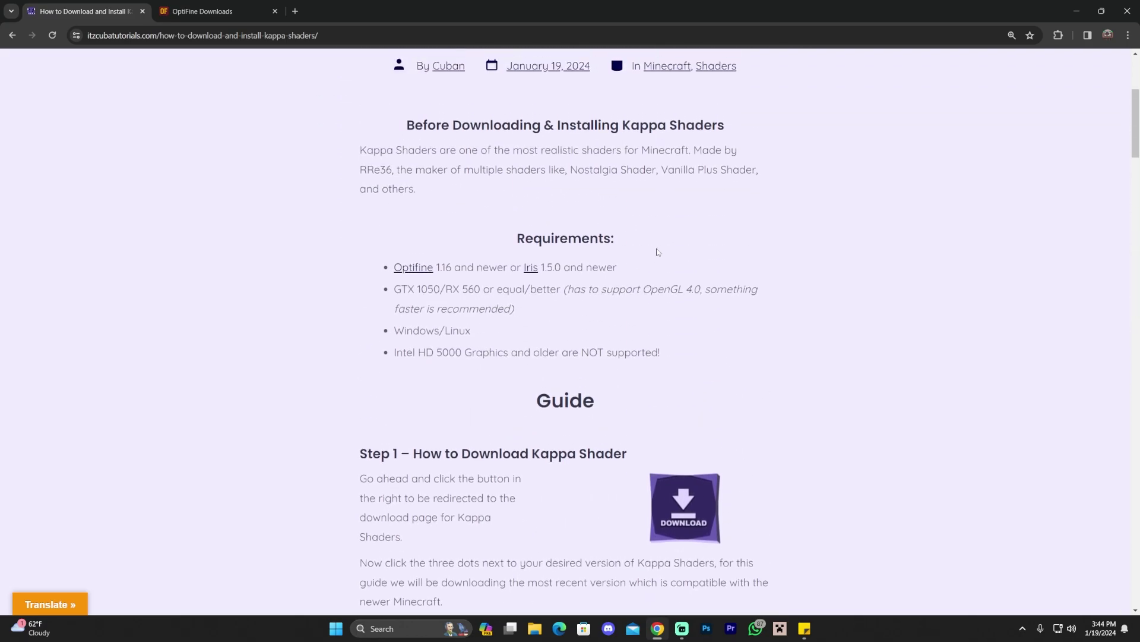
scroll(687, 258, "down", 3)
scroll(537, 224, "up", 1)
left_click_drag(525, 222, 619, 223)
left_click(439, 233)
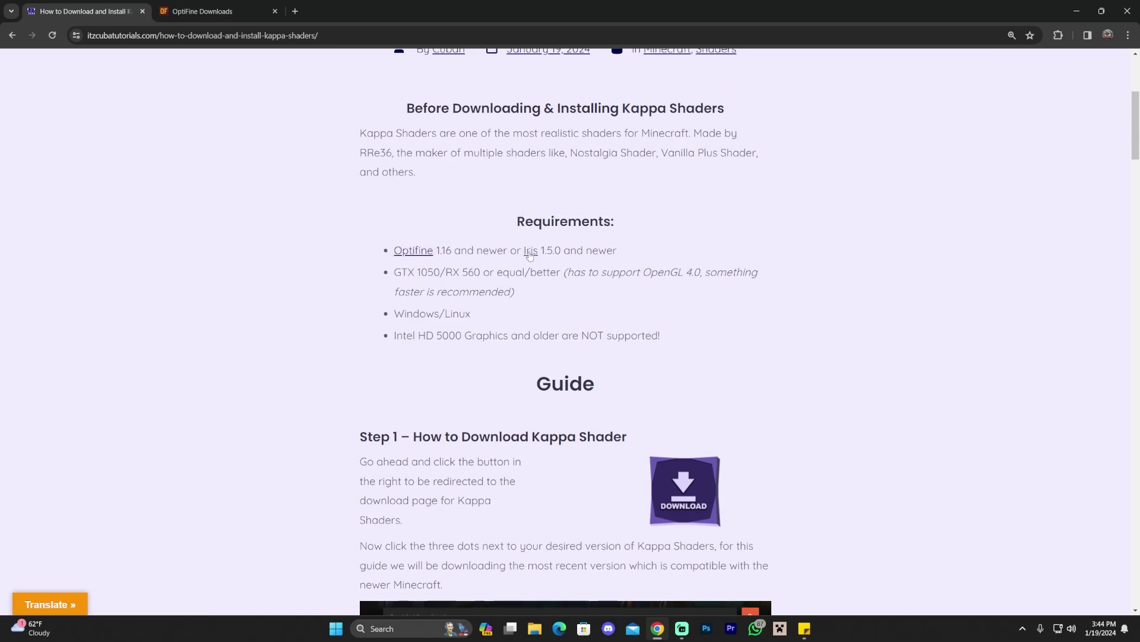
scroll(524, 216, "down", 2)
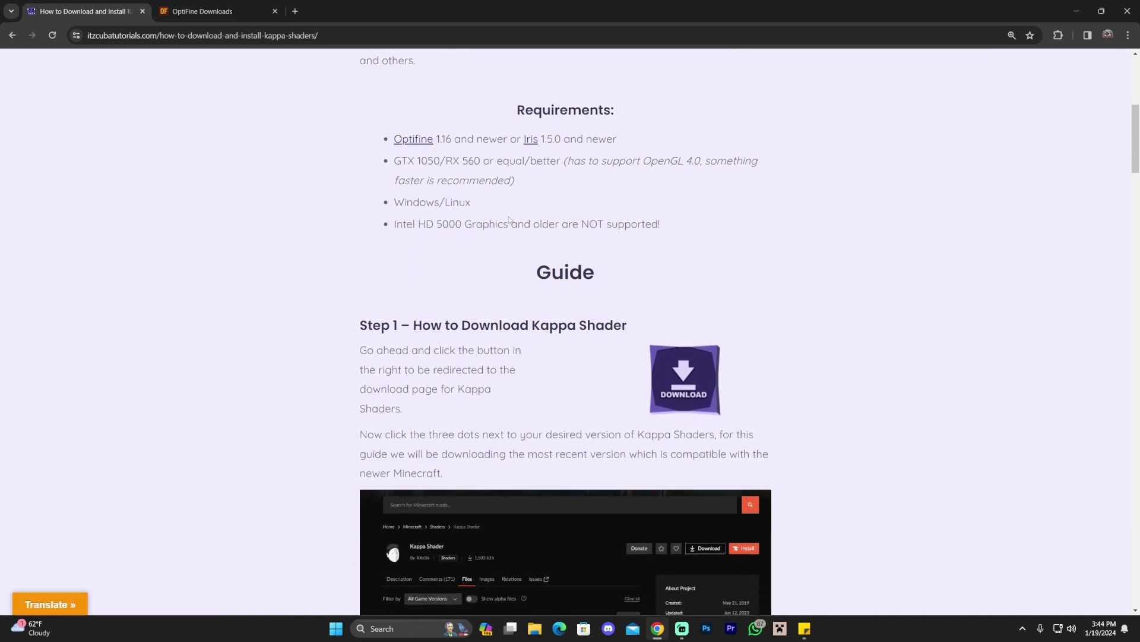
scroll(502, 225, "up", 1)
scroll(507, 259, "up", 2)
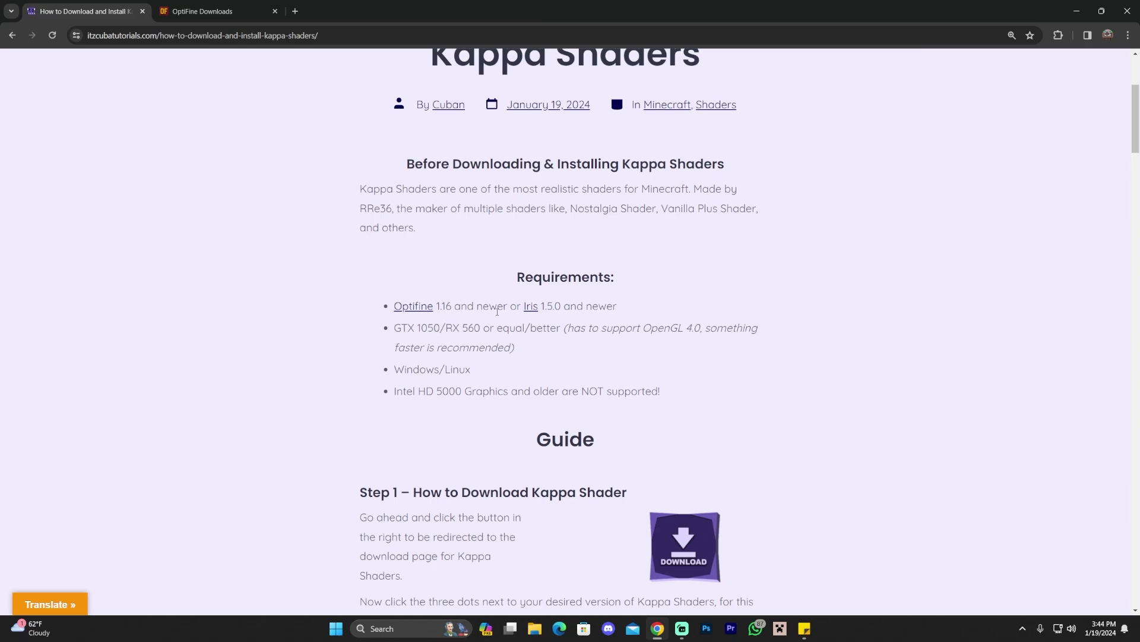
- Open the Kappa Shader download page from Step 1 of the guide
scroll(590, 321, "down", 3)
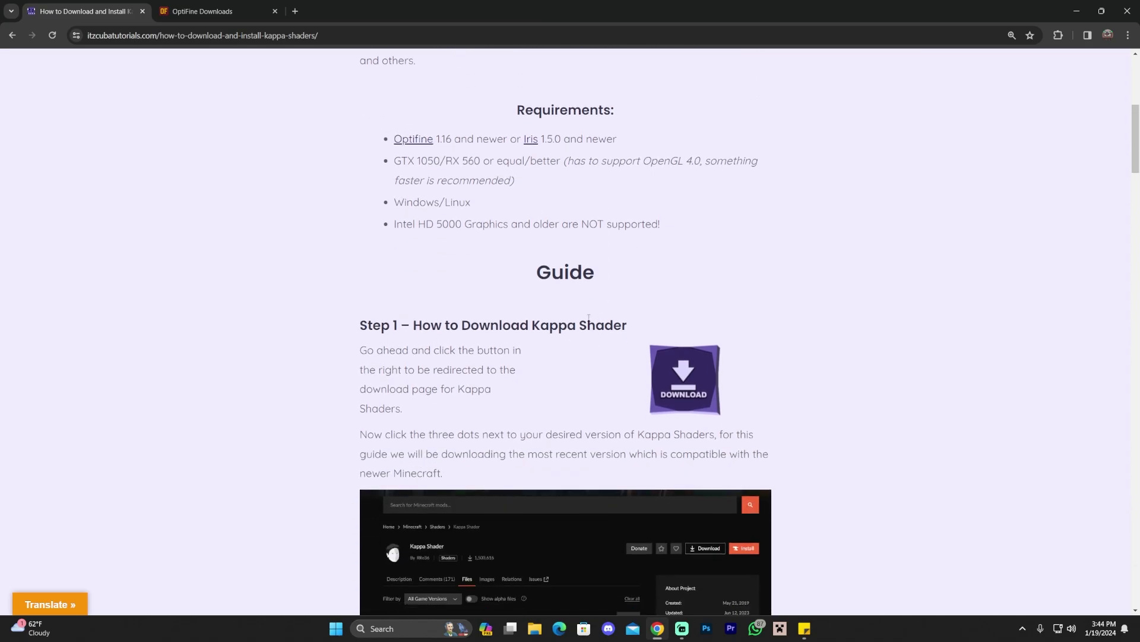
scroll(570, 282, "down", 2)
scroll(579, 291, "up", 7)
scroll(641, 294, "down", 6)
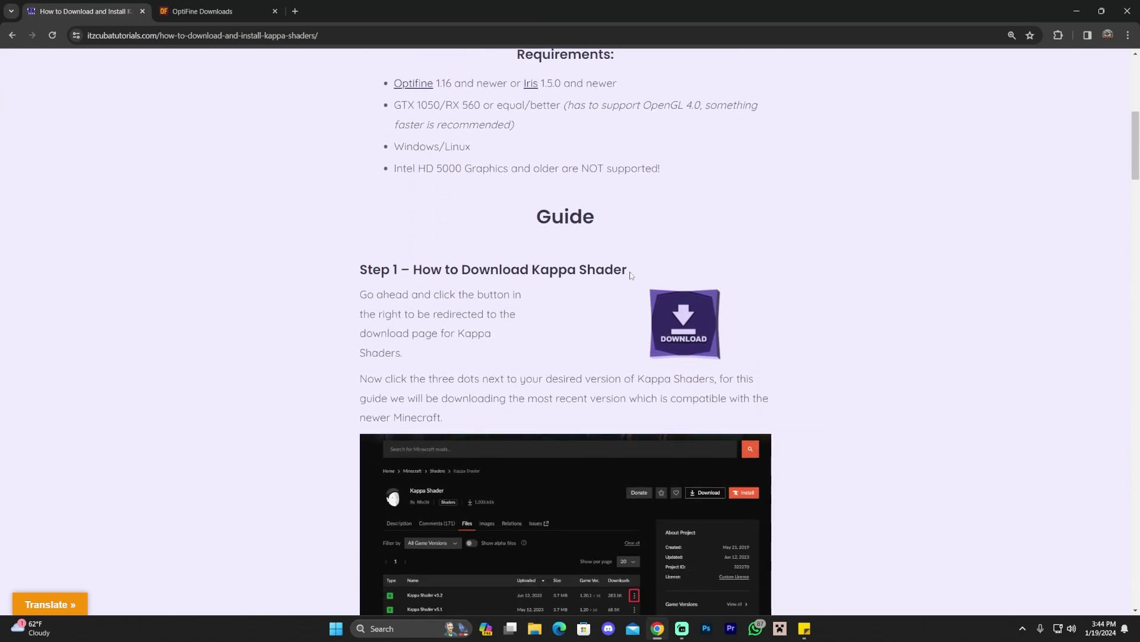
scroll(631, 275, "down", 2)
left_click(682, 220)
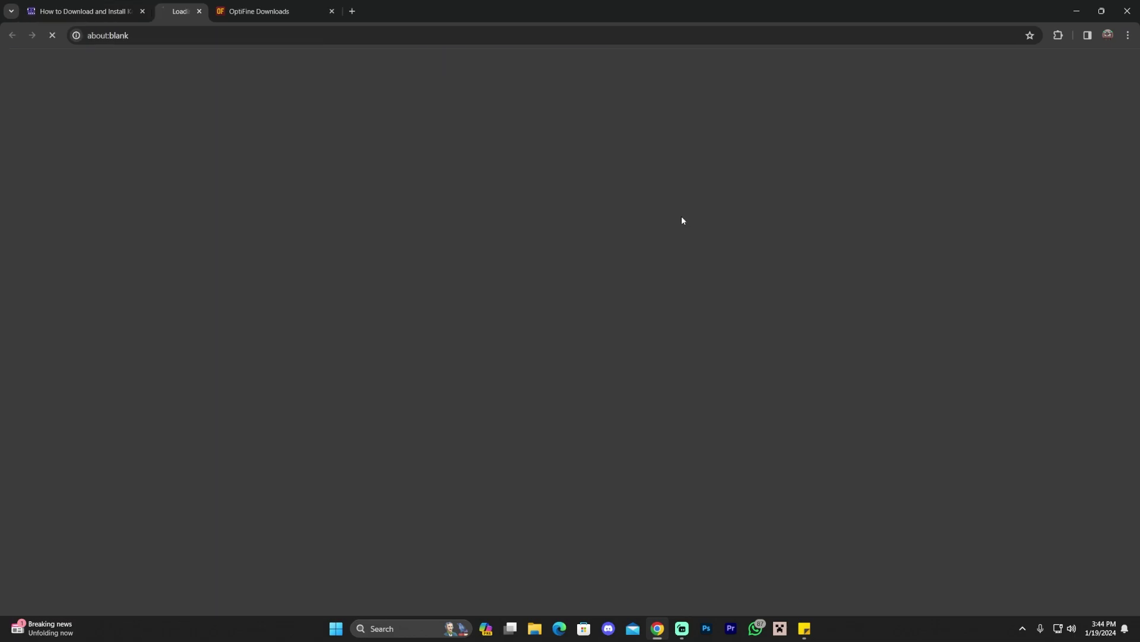
- Check the guide's download instructions, then return to the Kappa Shader files page on CurseForge
scroll(536, 191, "down", 3)
left_click(58, 9)
scroll(499, 244, "down", 11)
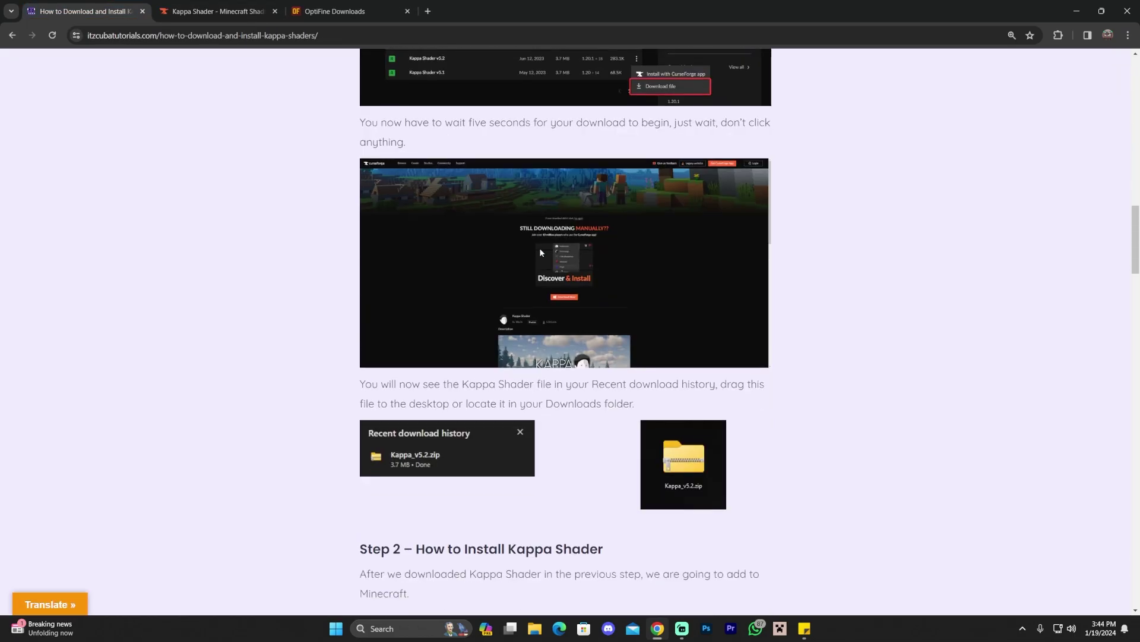
scroll(543, 258, "up", 10)
left_click(230, 12)
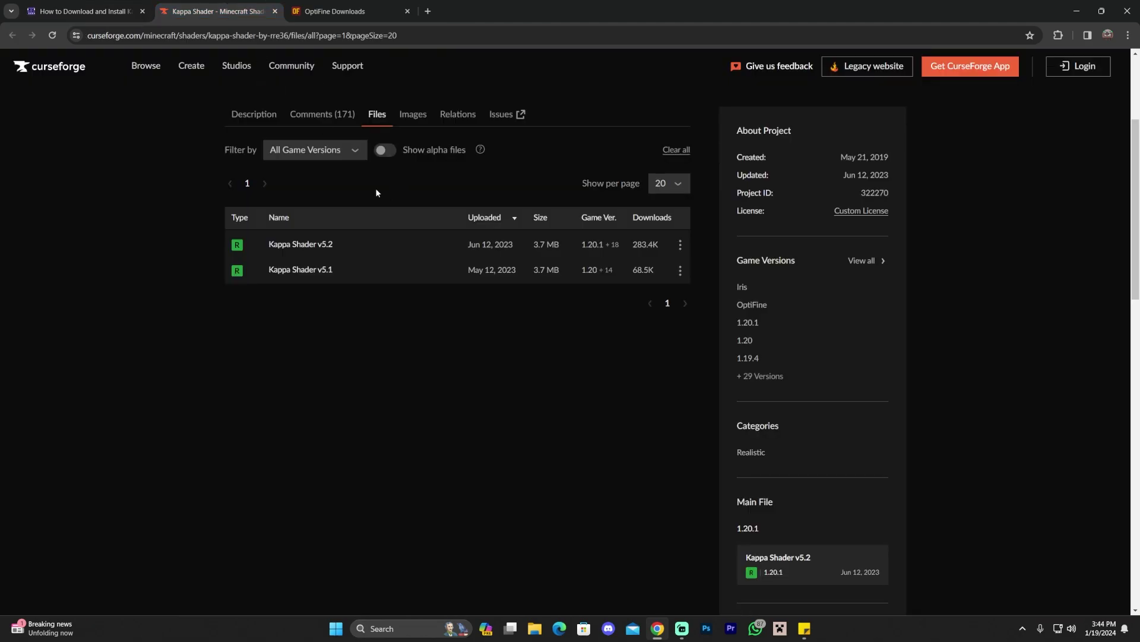
- Download the Kappa Shader v5.2 file and save it in the Downloads folder as Kappa_v5.2 (1).zip
scroll(375, 192, "up", 4)
scroll(434, 279, "down", 2)
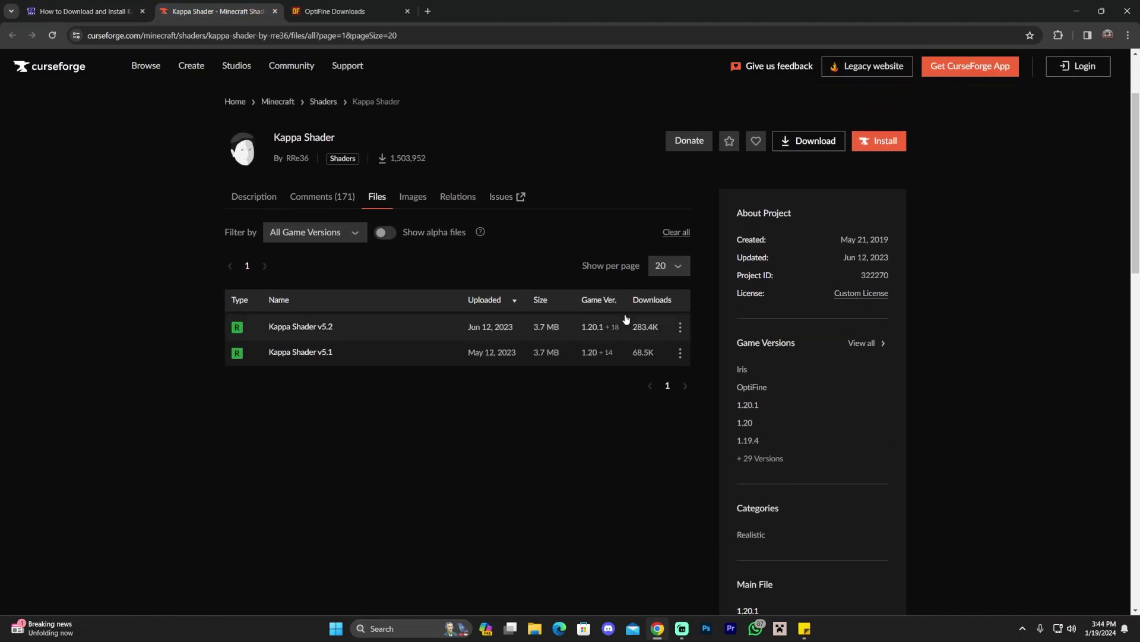
mouse_move(595, 327)
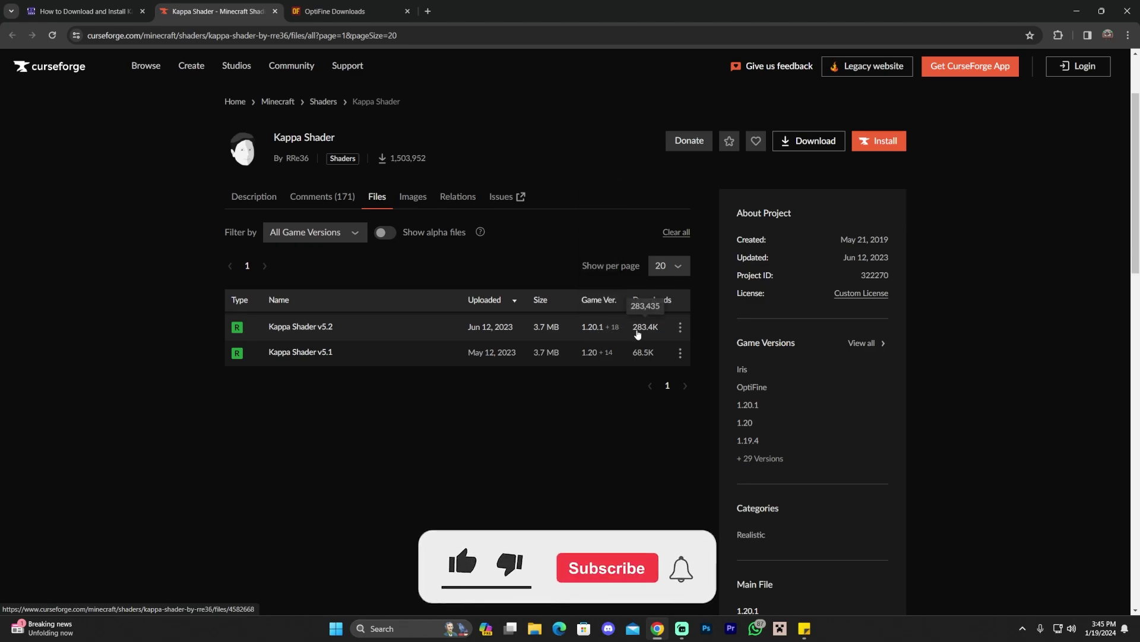
left_click(681, 328)
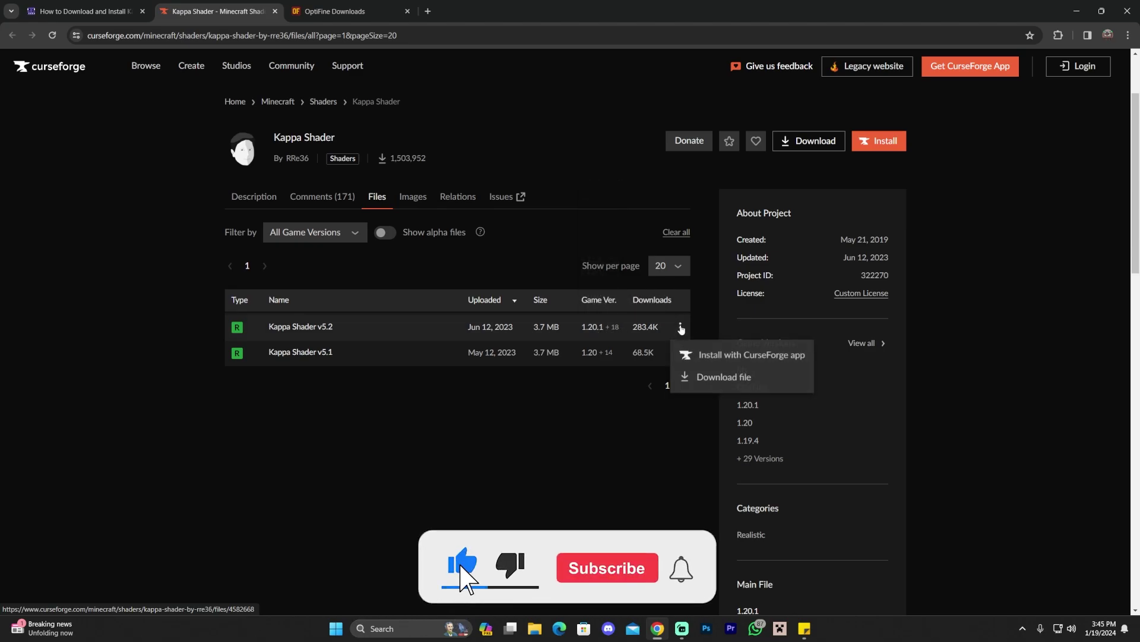
left_click(701, 375)
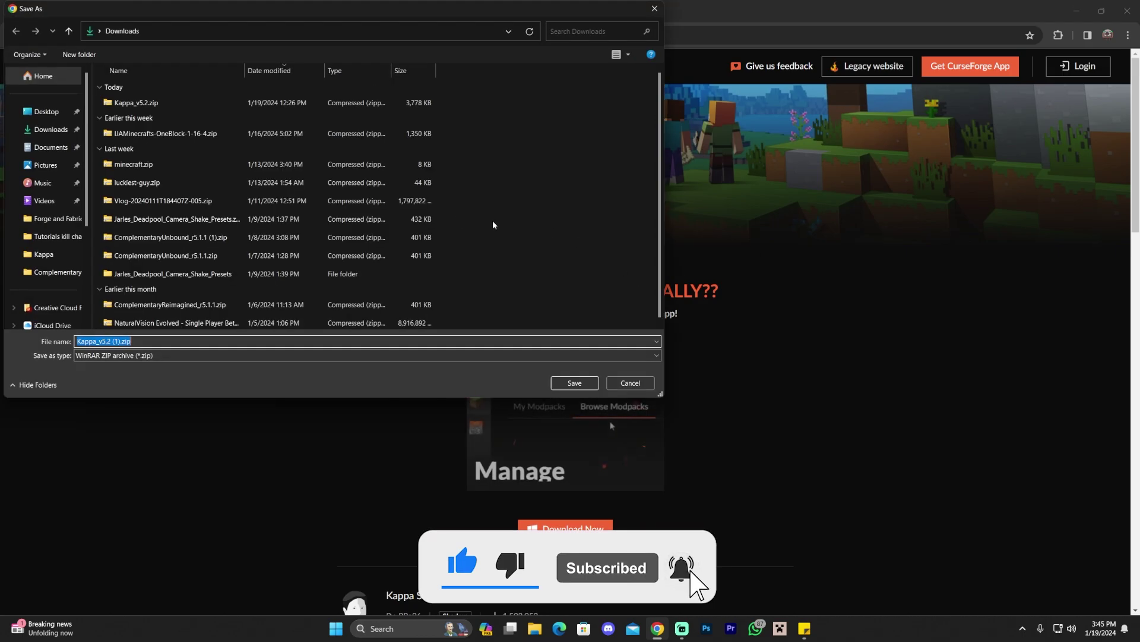
left_click(569, 383)
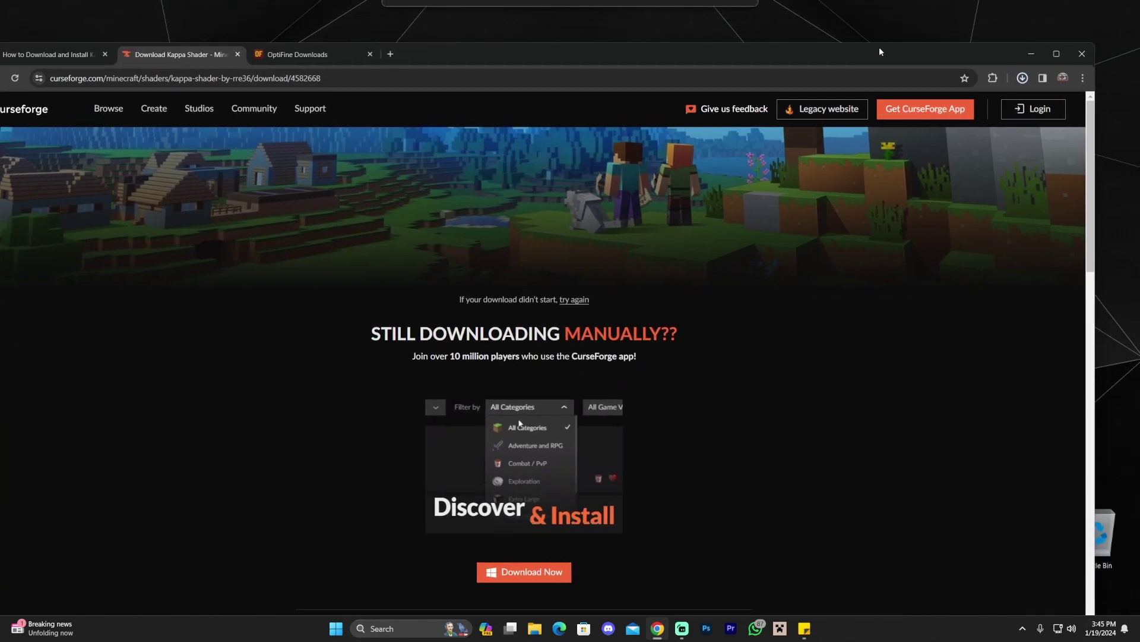
- Shrink the browser window to uncover the desktop and place the downloaded Kappa_v5.2 (1).zip there
left_click_drag(880, 52, 920, 62)
left_click_drag(1072, 121, 923, 122)
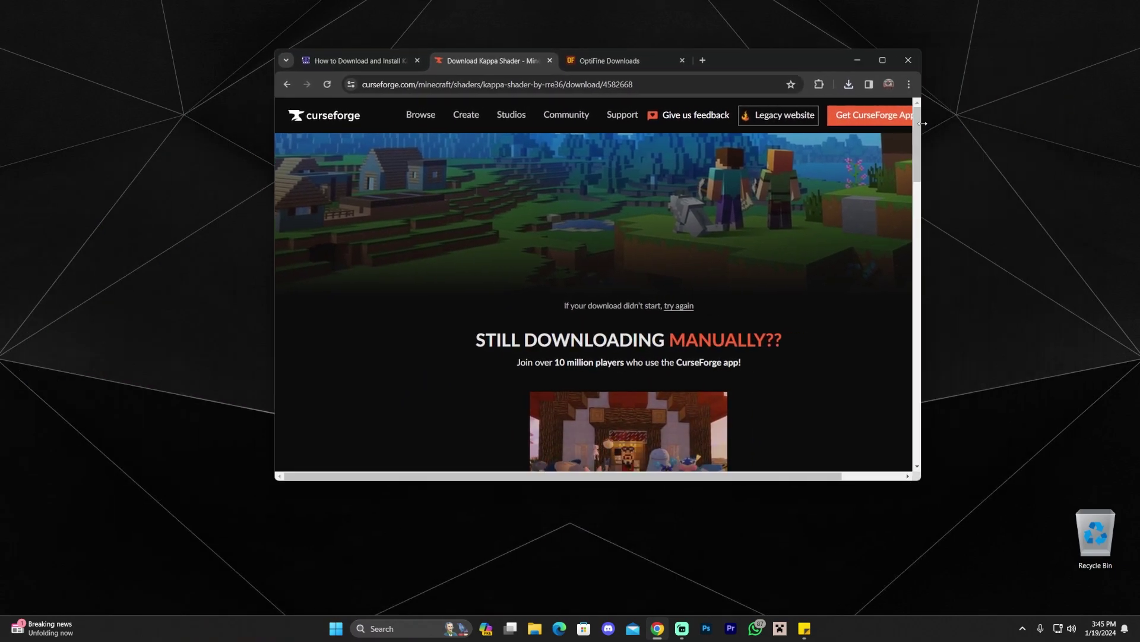
left_click_drag(786, 67, 895, 87)
left_click(958, 107)
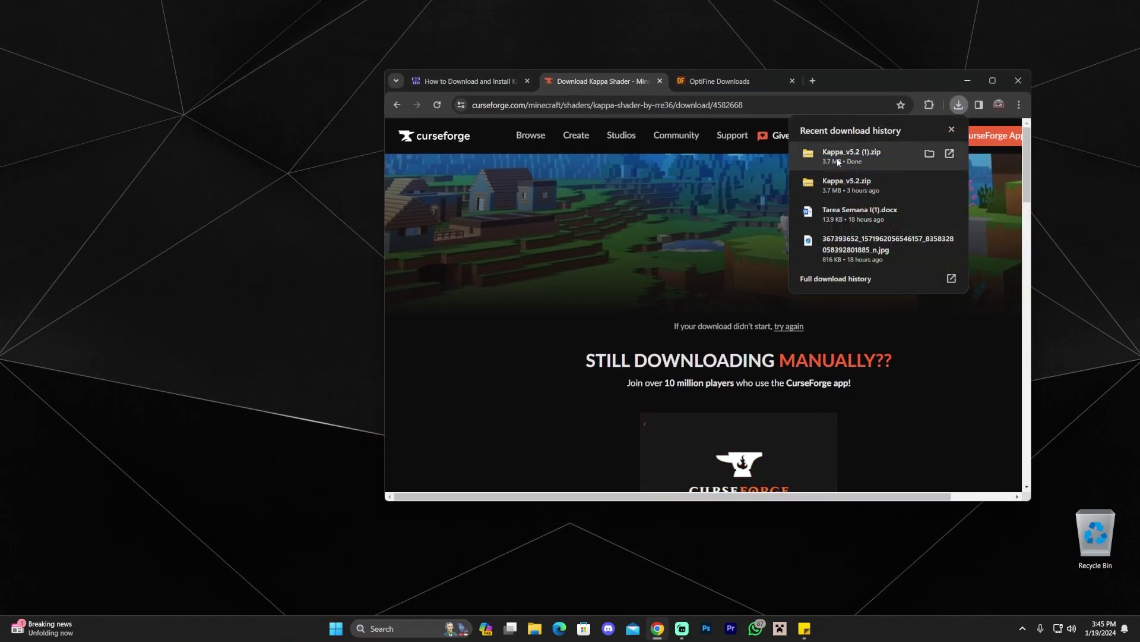
left_click_drag(851, 160, 265, 202)
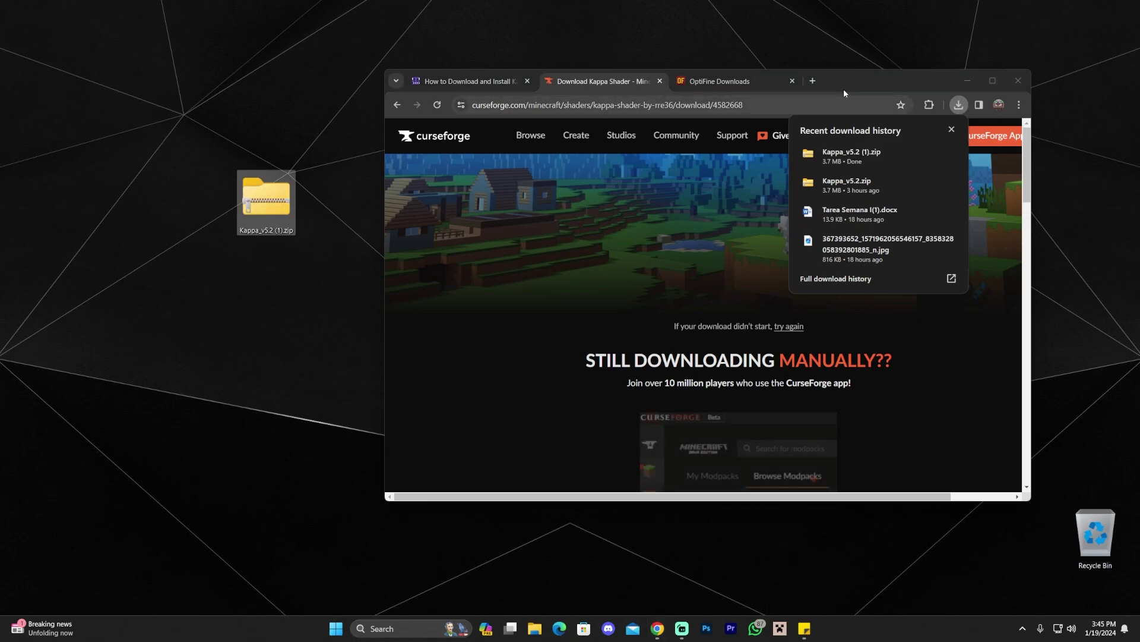
left_click_drag(332, 154, 224, 236)
left_click(922, 78)
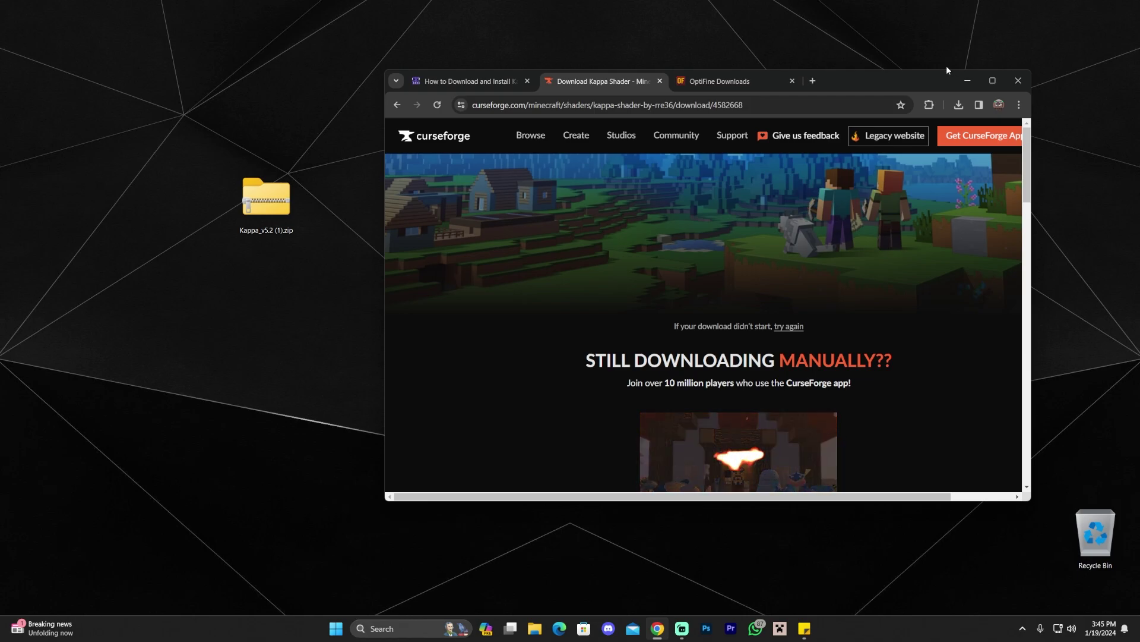
- Close the OptiFine Downloads page in the browser, leaving the zip file on the desktop deselected
left_click(792, 80)
left_click_drag(310, 145, 237, 254)
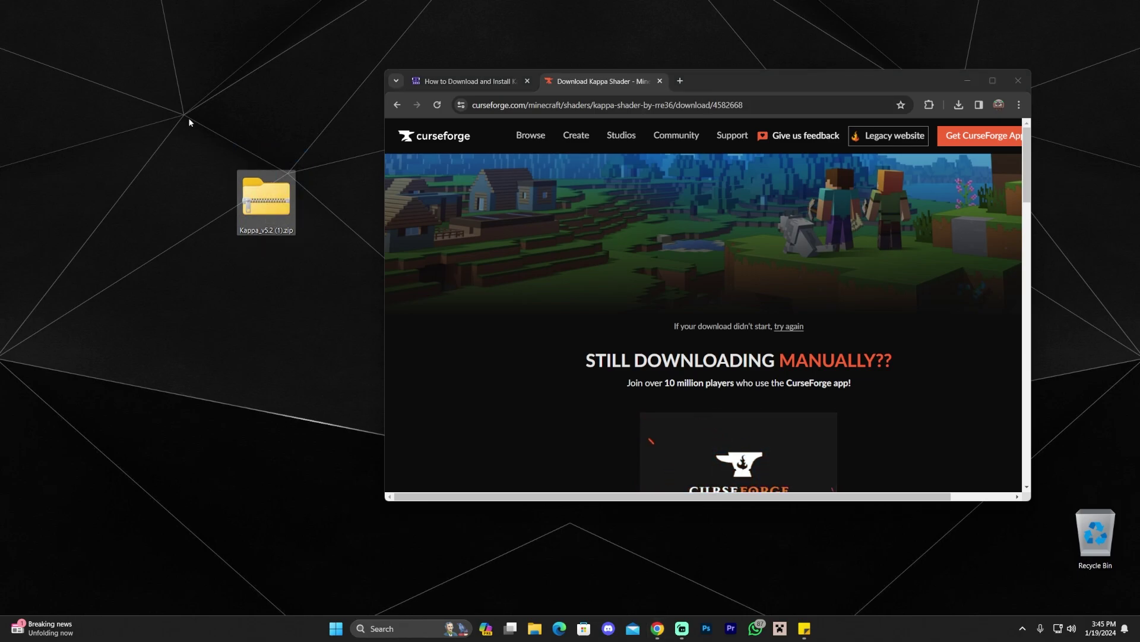
left_click(160, 113)
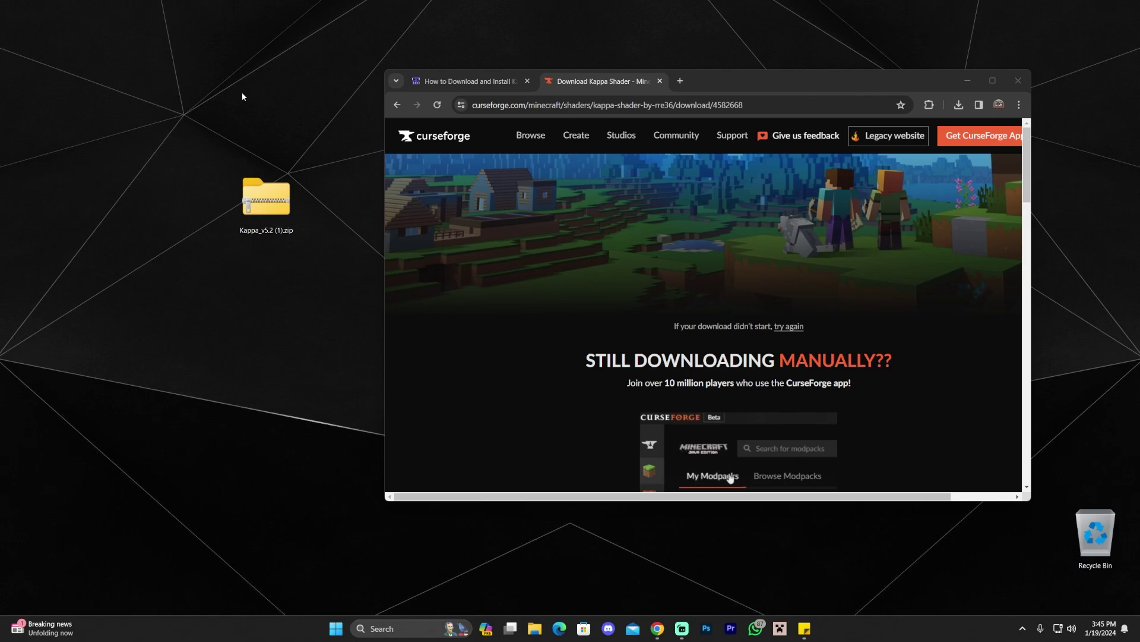
- Maximize the browser window and skim the beginning of the OptiFine installation guide
double_click(712, 77)
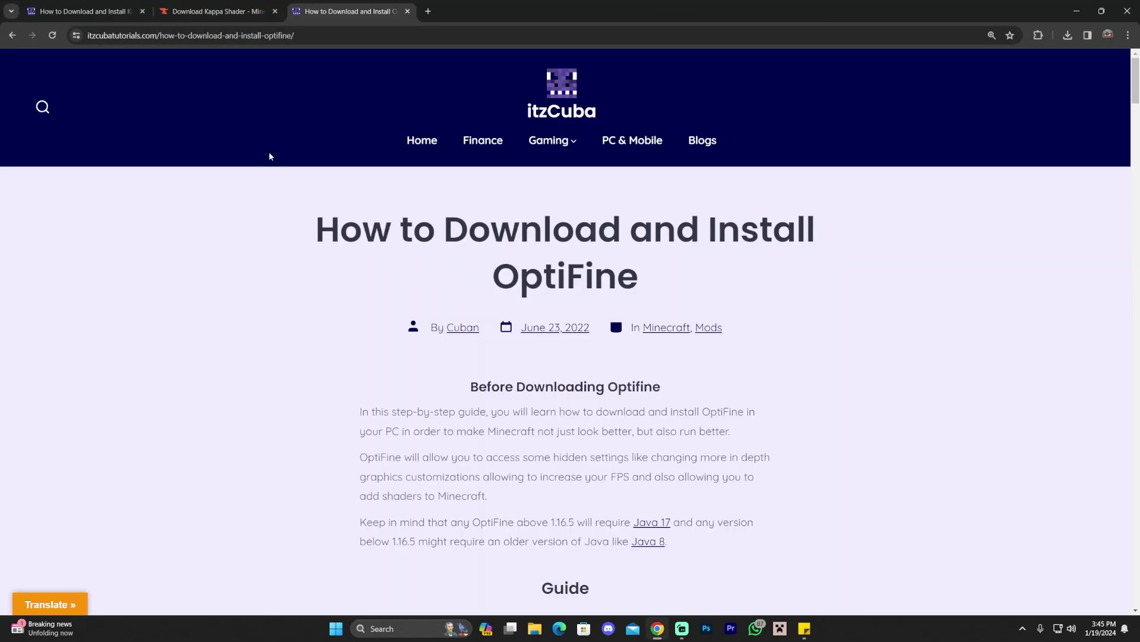
scroll(582, 244, "down", 12)
scroll(597, 252, "up", 13)
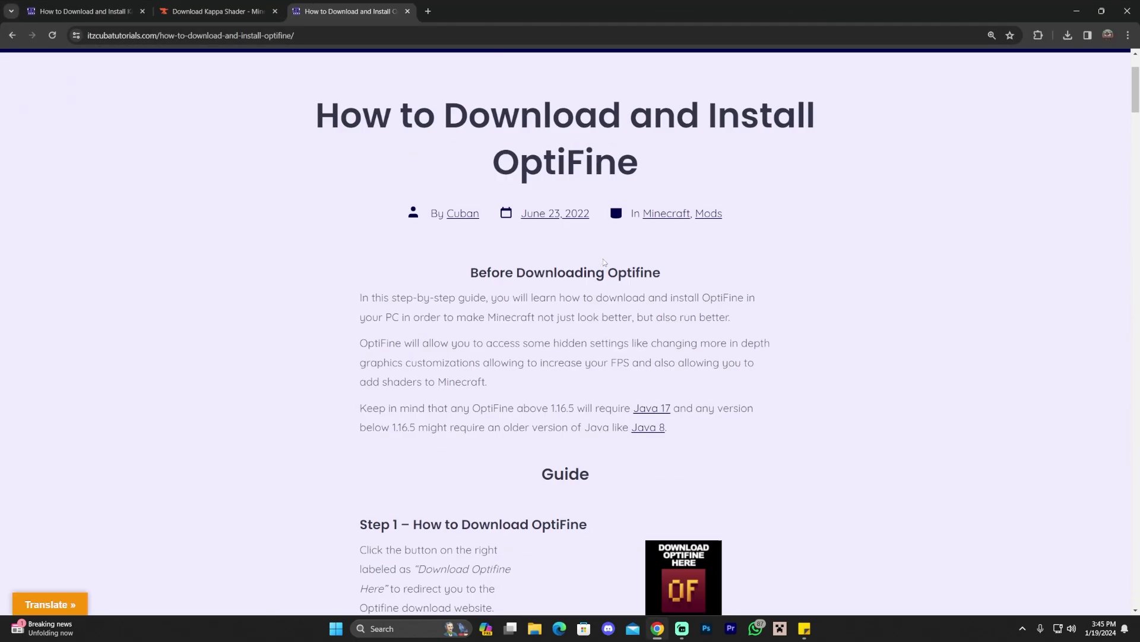
scroll(606, 252, "down", 15)
scroll(585, 234, "up", 15)
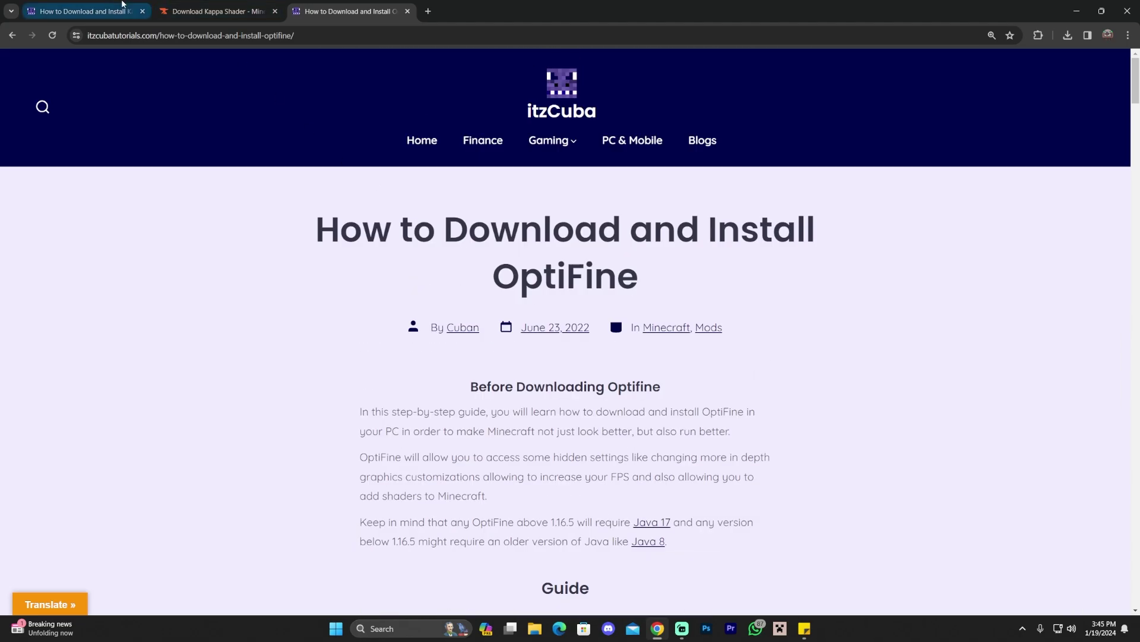
- Open the OptiFine guide from the Kappa Shaders requirements list and close the duplicate guide and the CurseForge page
left_click(118, 9)
scroll(455, 258, "up", 6)
scroll(751, 318, "down", 5)
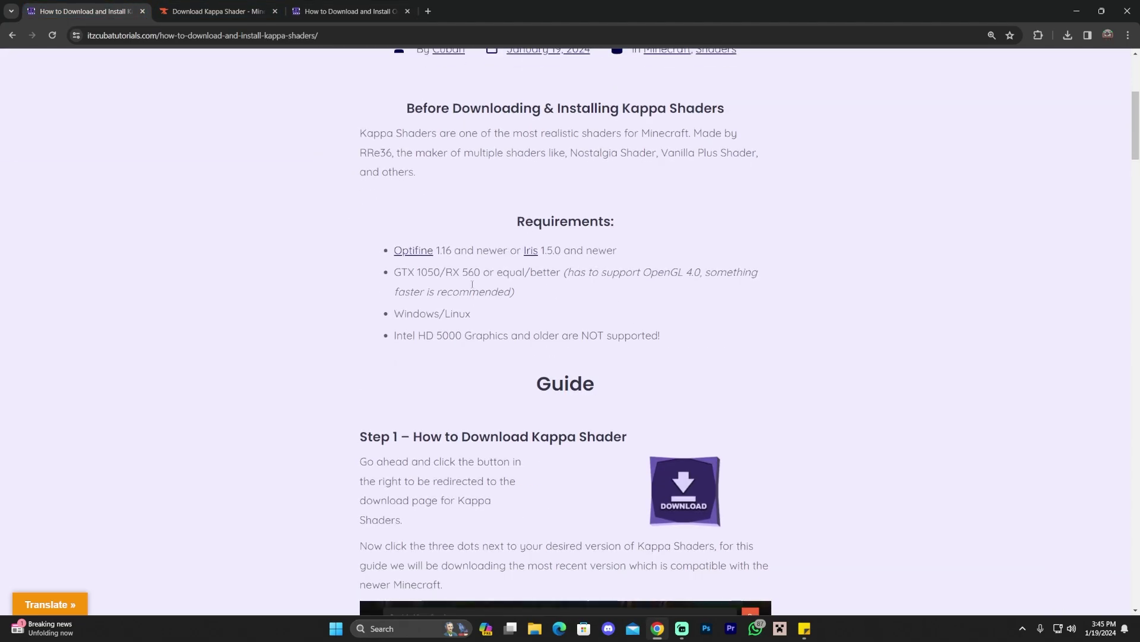
left_click(417, 251)
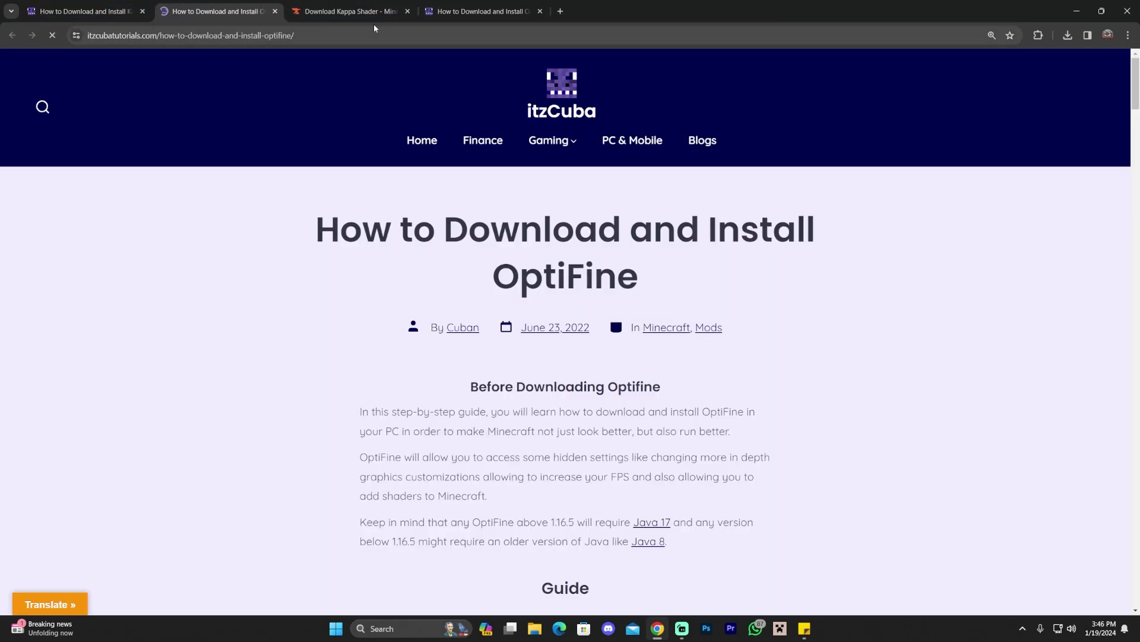
left_click(539, 12)
left_click(407, 12)
- Look through the OptiFine guide's download and installation instructions, ending at Step 1
scroll(640, 232, "down", 10)
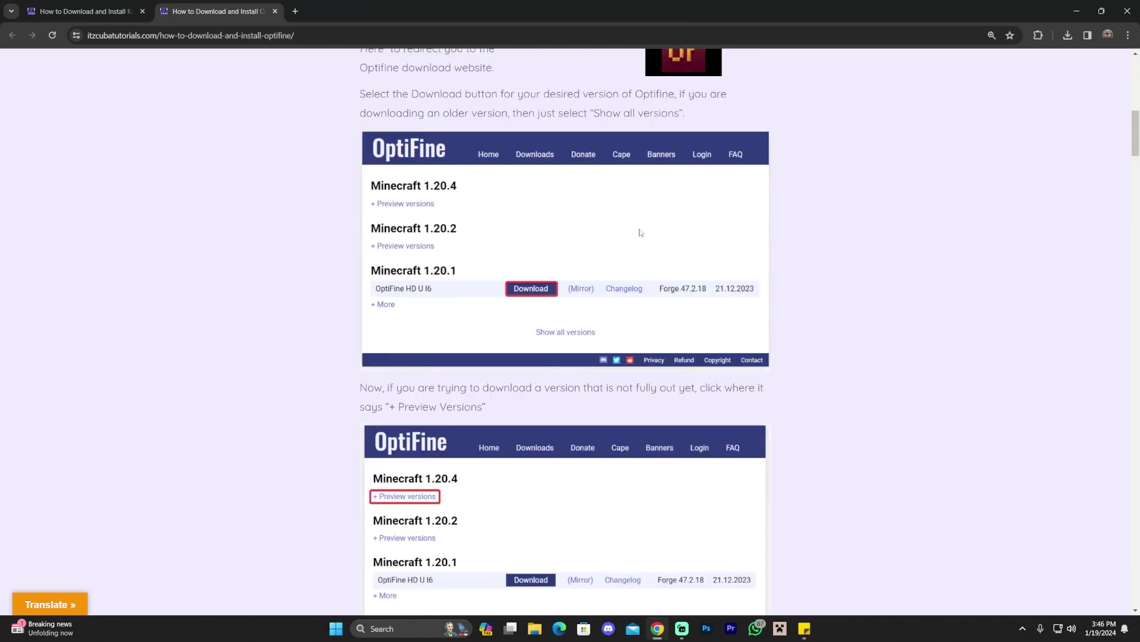
scroll(641, 232, "down", 20)
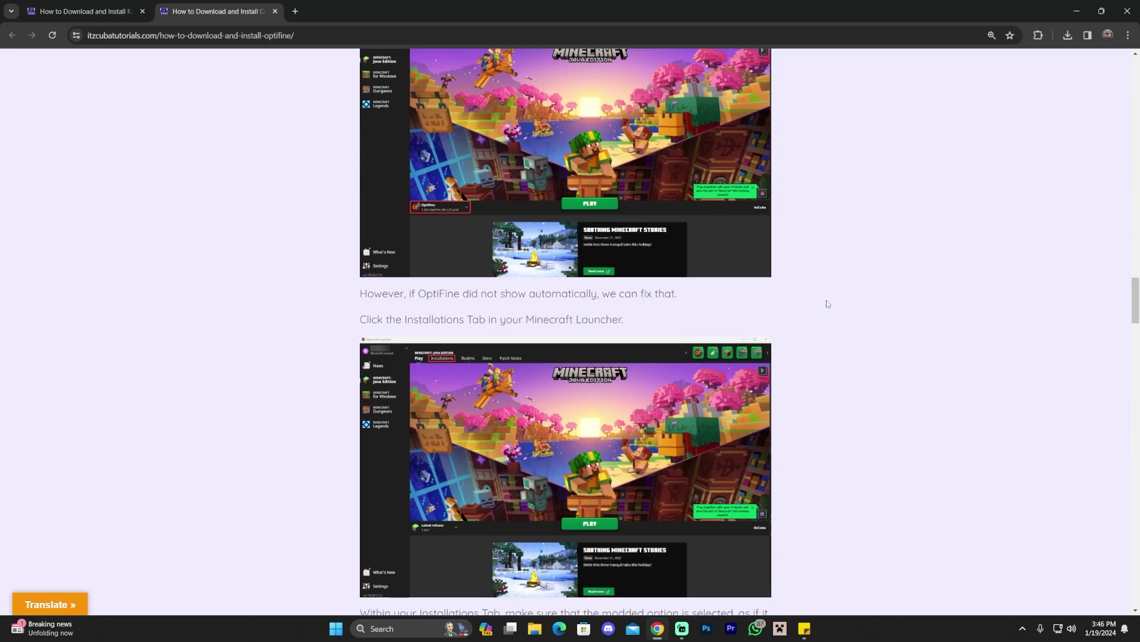
scroll(827, 303, "up", 20)
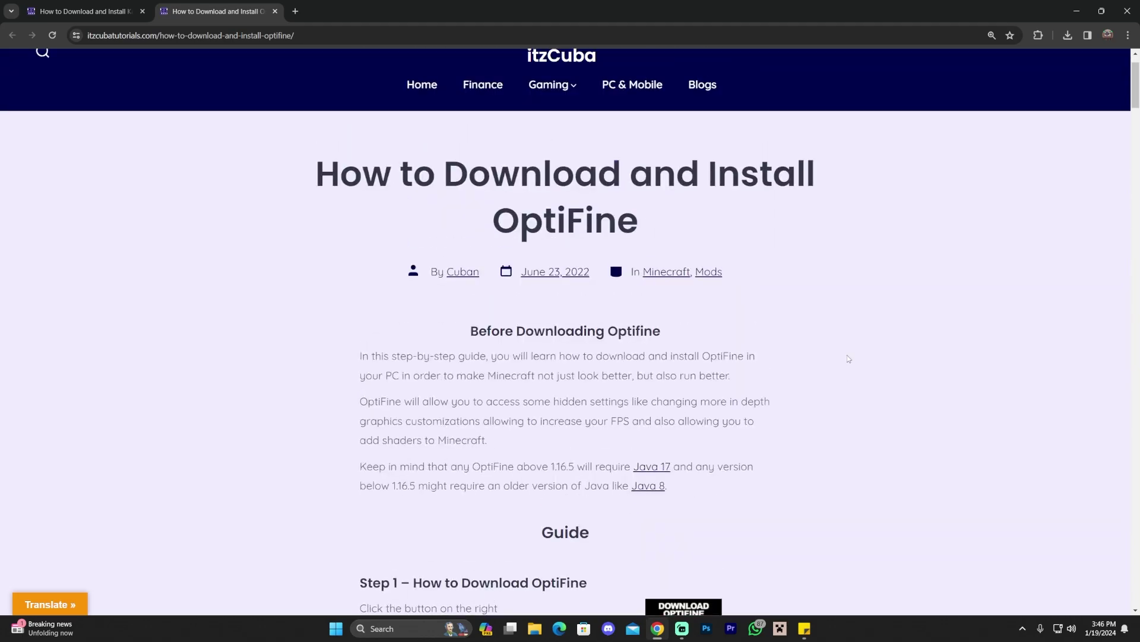
scroll(847, 355, "up", 1)
scroll(822, 318, "down", 4)
scroll(825, 311, "up", 1)
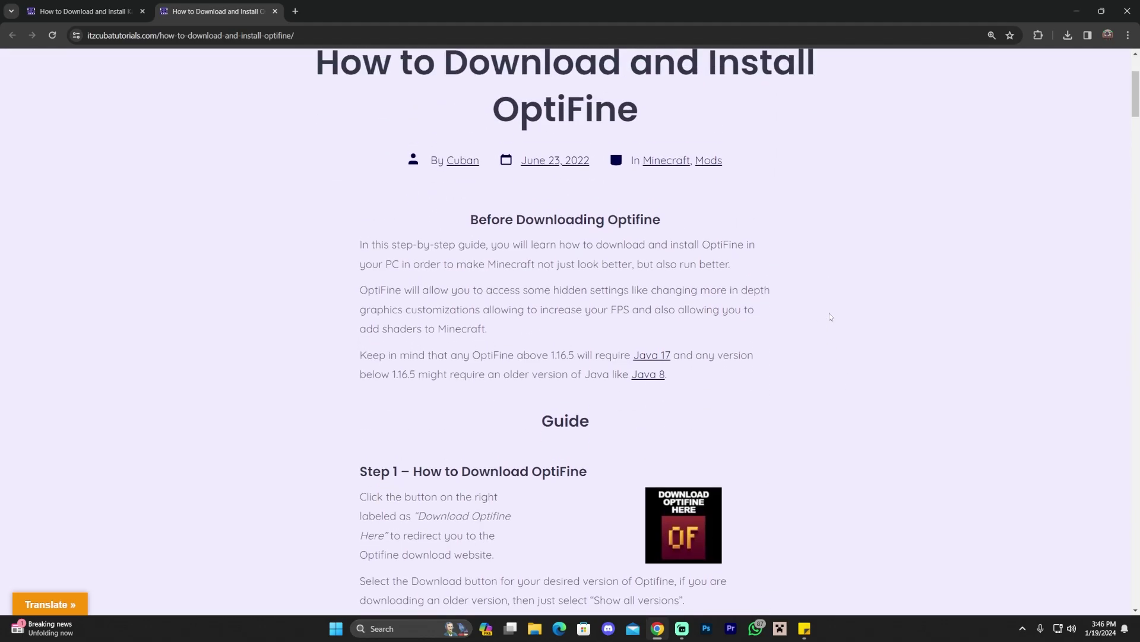
scroll(831, 317, "down", 5)
scroll(647, 330, "up", 2)
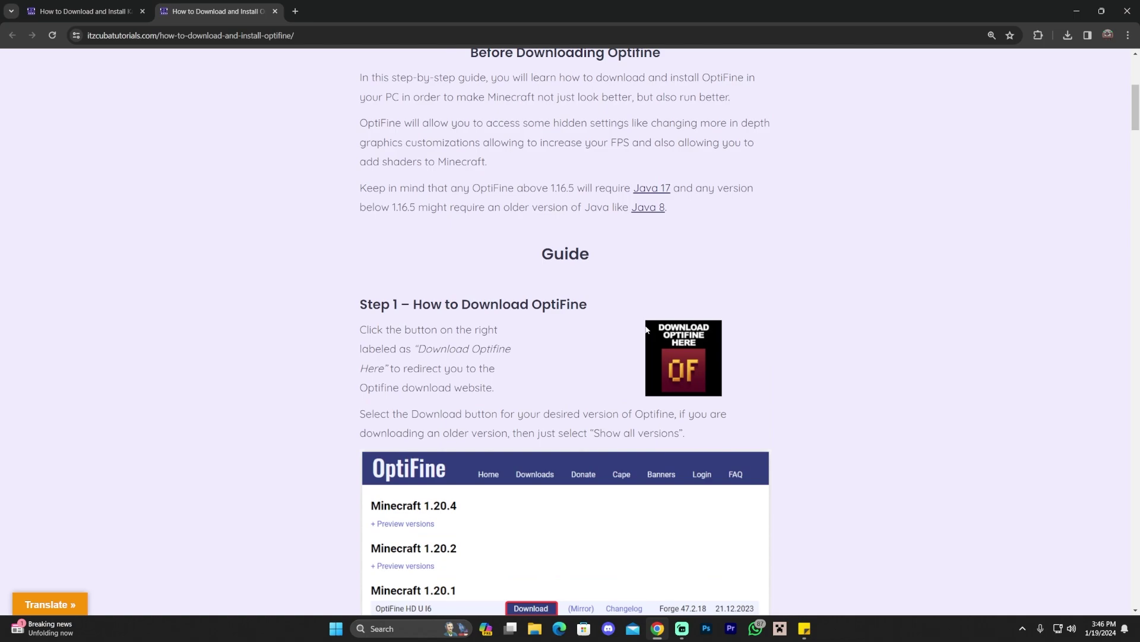
- Open the OptiFine downloads page from the guide, restore the browser to a smaller window and expand the preview versions for Minecraft 1.20.4
left_click(693, 346)
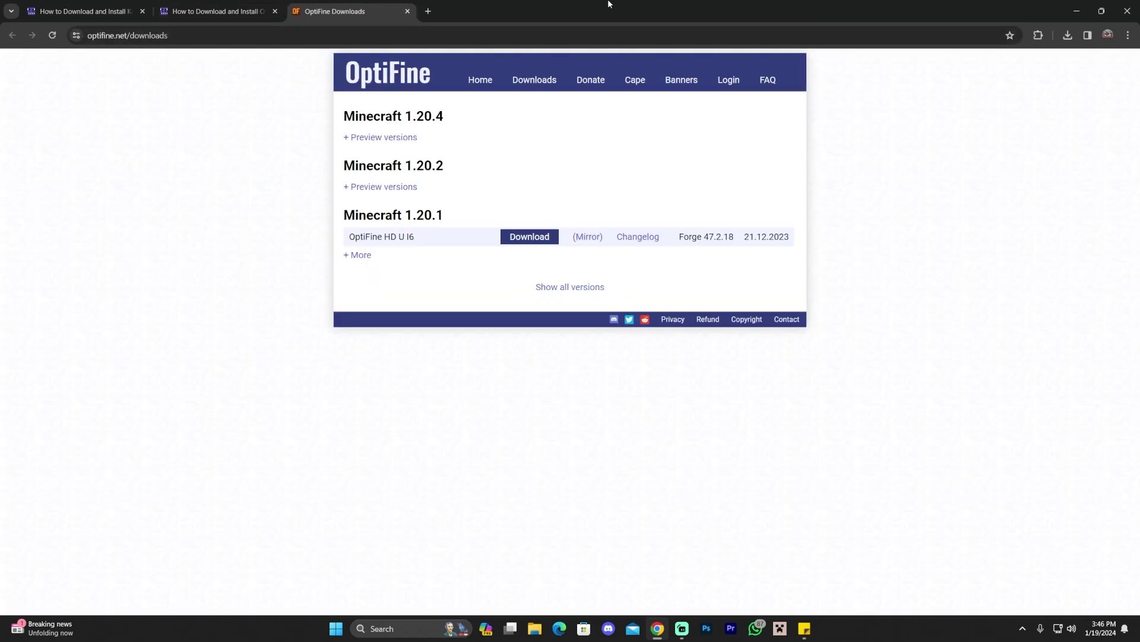
left_click_drag(608, 4, 695, 44)
left_click(505, 175)
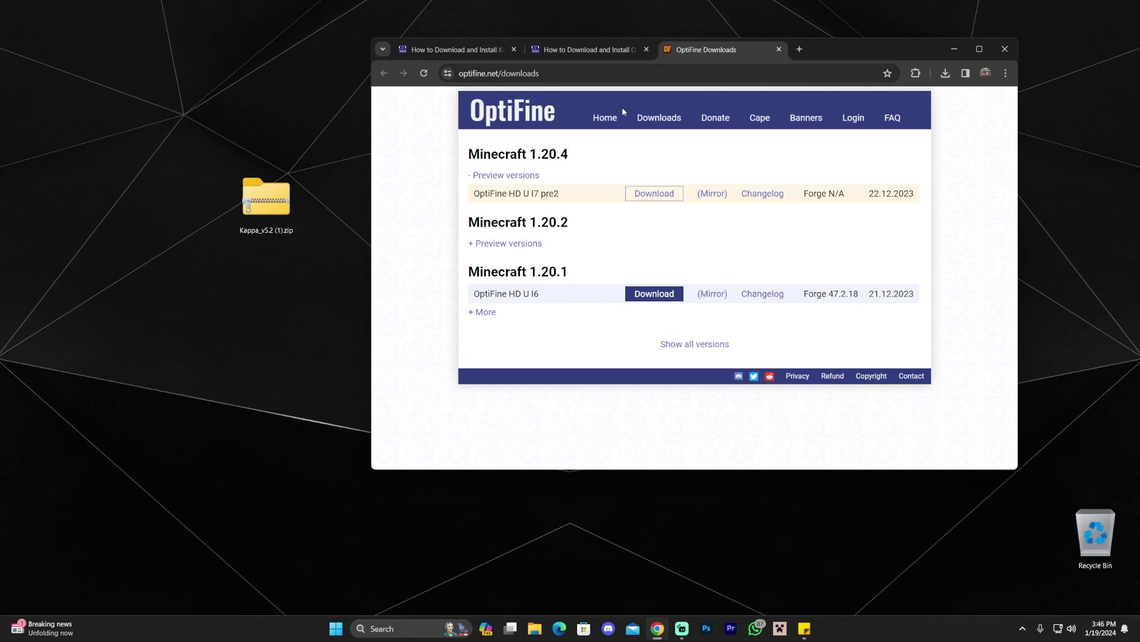
left_click_drag(576, 156, 467, 154)
left_click(572, 159)
left_click(502, 178)
left_click(506, 177)
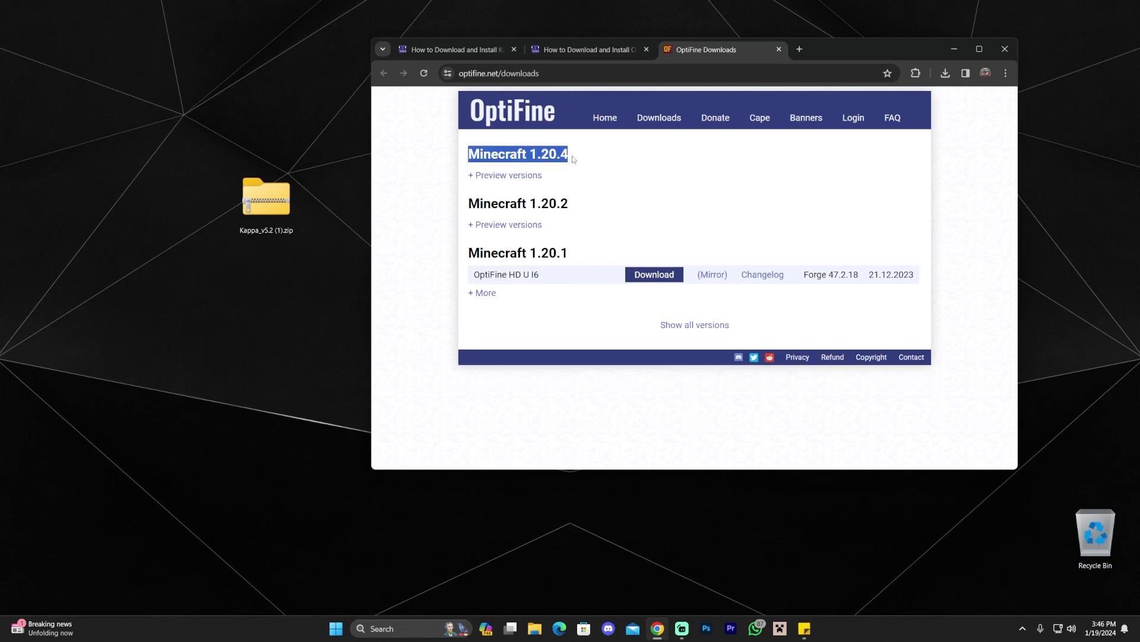
left_click(574, 159)
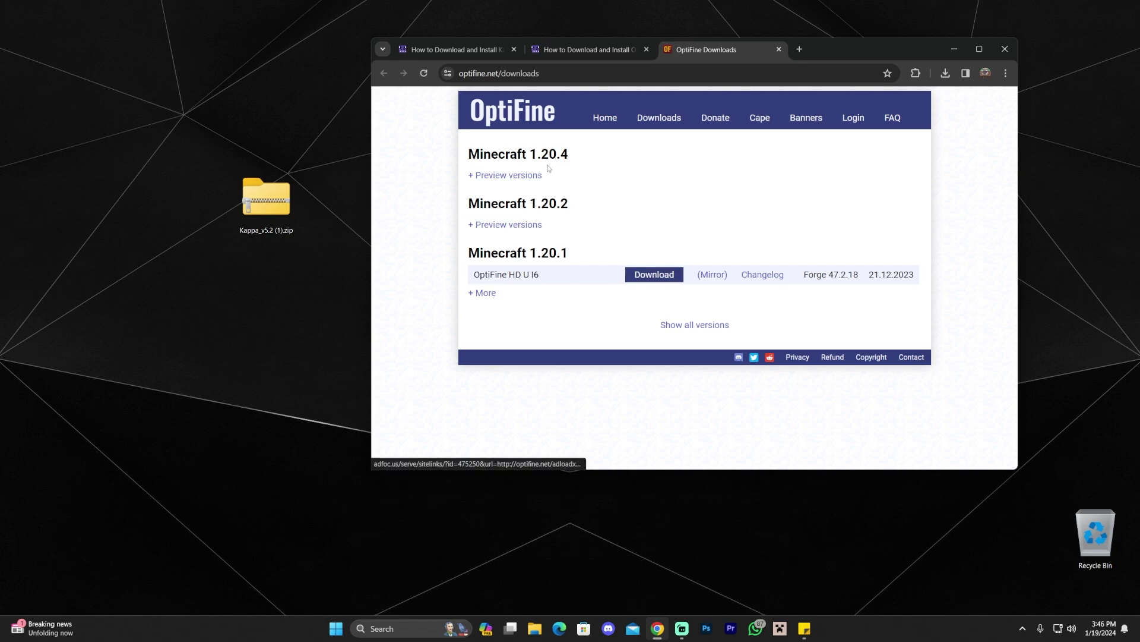
left_click_drag(570, 155, 510, 156)
left_click(574, 156)
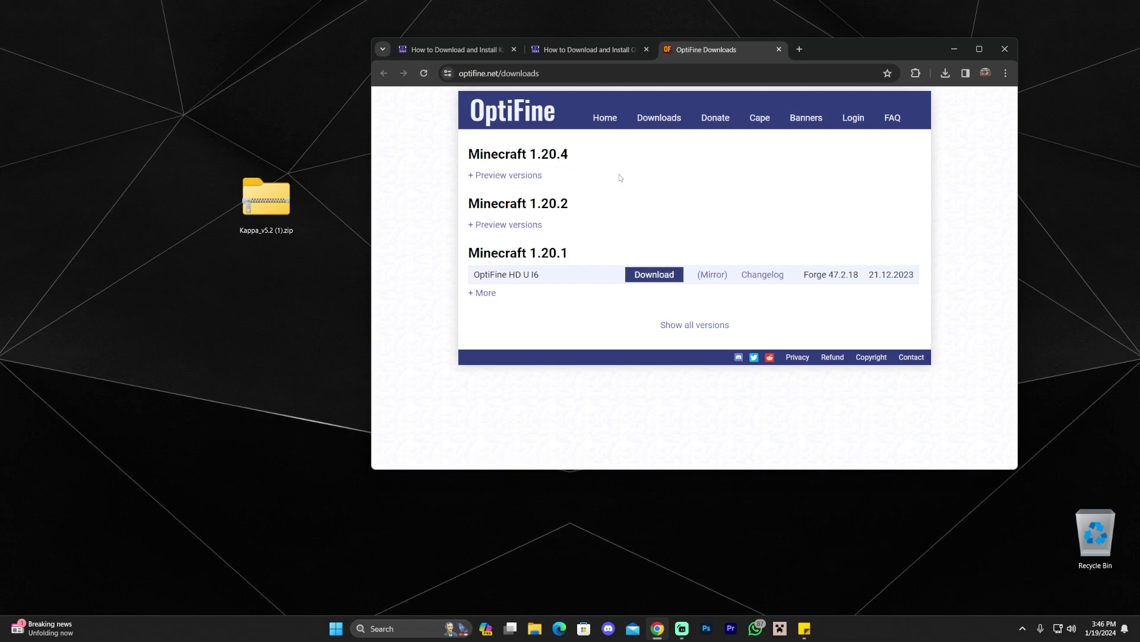
left_click(526, 176)
- Download the OptiFine HD U I7 pre2 preview for Minecraft 1.20.4, skipping the advertisement, and save the jar in Downloads
left_click_drag(567, 194, 488, 194)
left_click(648, 193)
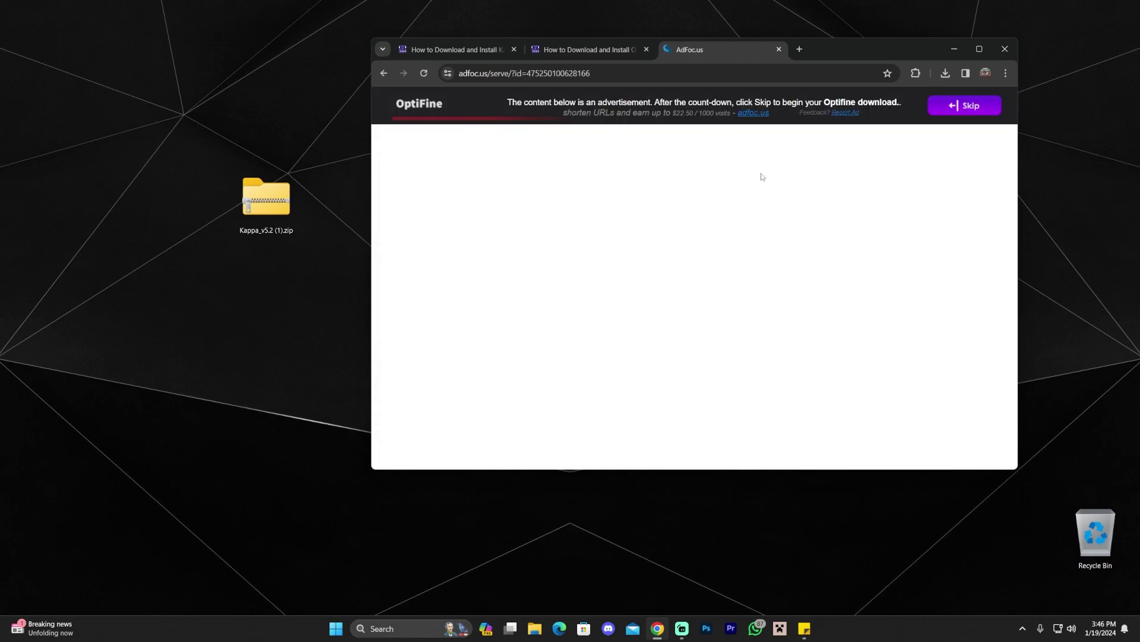
left_click(975, 109)
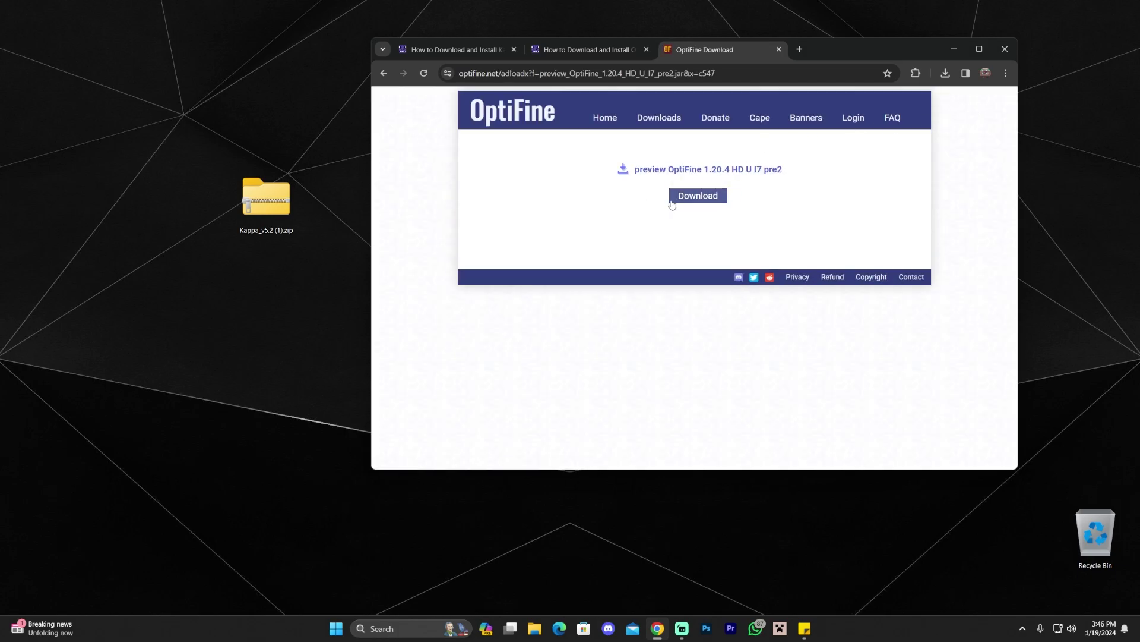
left_click(686, 201)
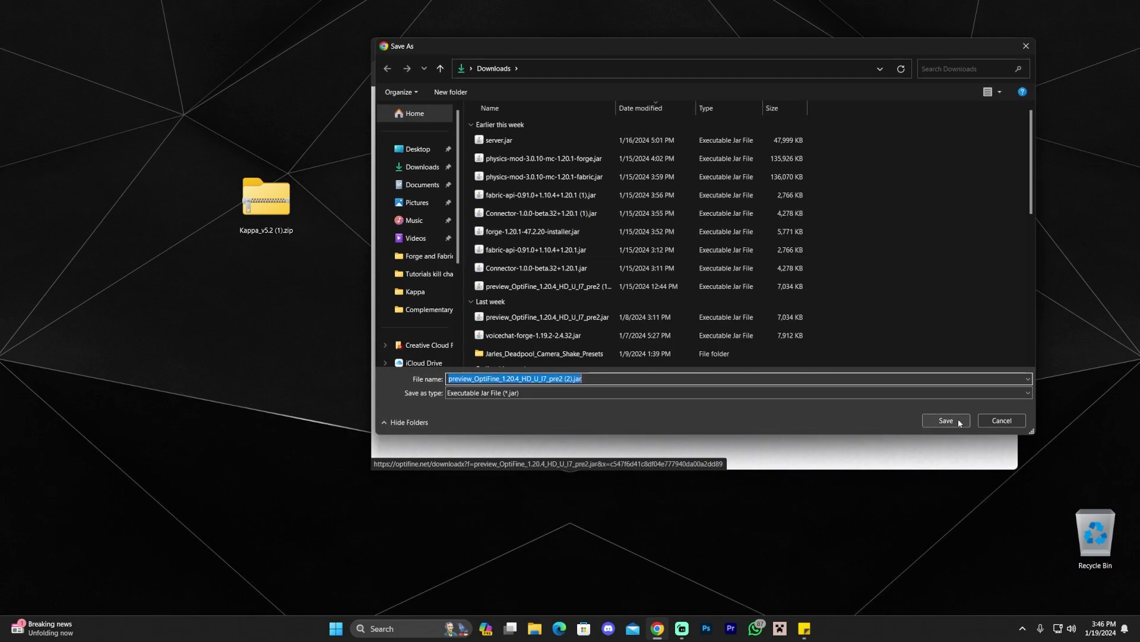
left_click(947, 422)
- Place the downloaded OptiFine jar from the recent downloads on the desktop and minimize the browser
left_click(945, 73)
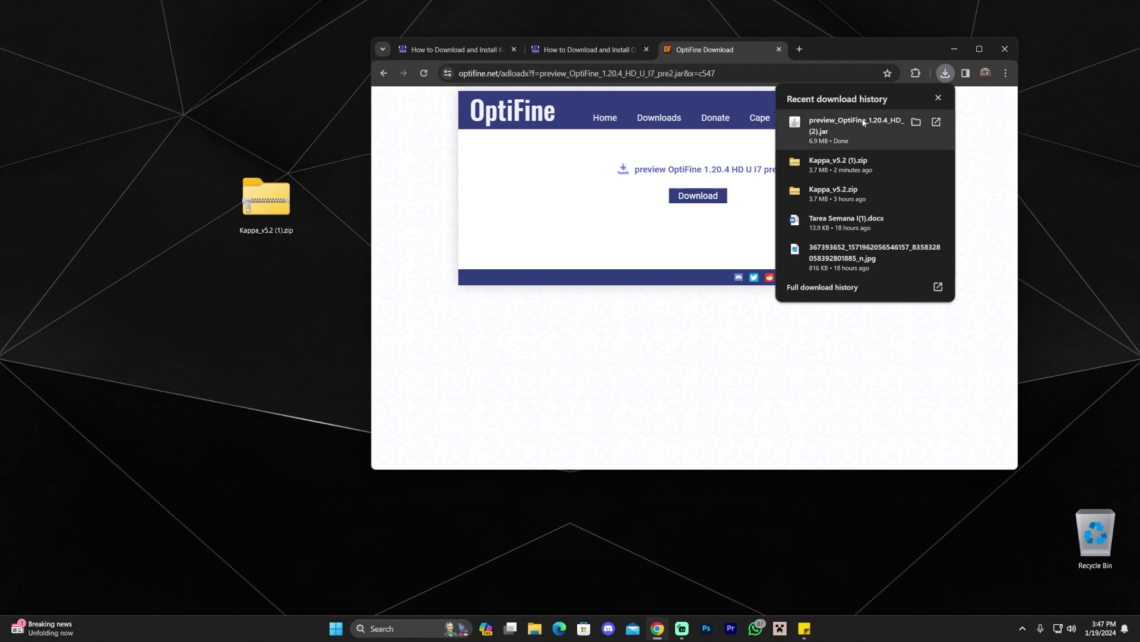
left_click_drag(884, 139, 247, 288)
left_click(955, 49)
- Arrange the Kappa_v5.2 (1).zip and OptiFine jar icons side by side, slightly apart, in the middle of the desktop
left_click_drag(388, 137, 225, 333)
left_click_drag(252, 220, 491, 220)
left_click(559, 267)
left_click_drag(519, 299, 579, 215)
left_click_drag(666, 302, 476, 172)
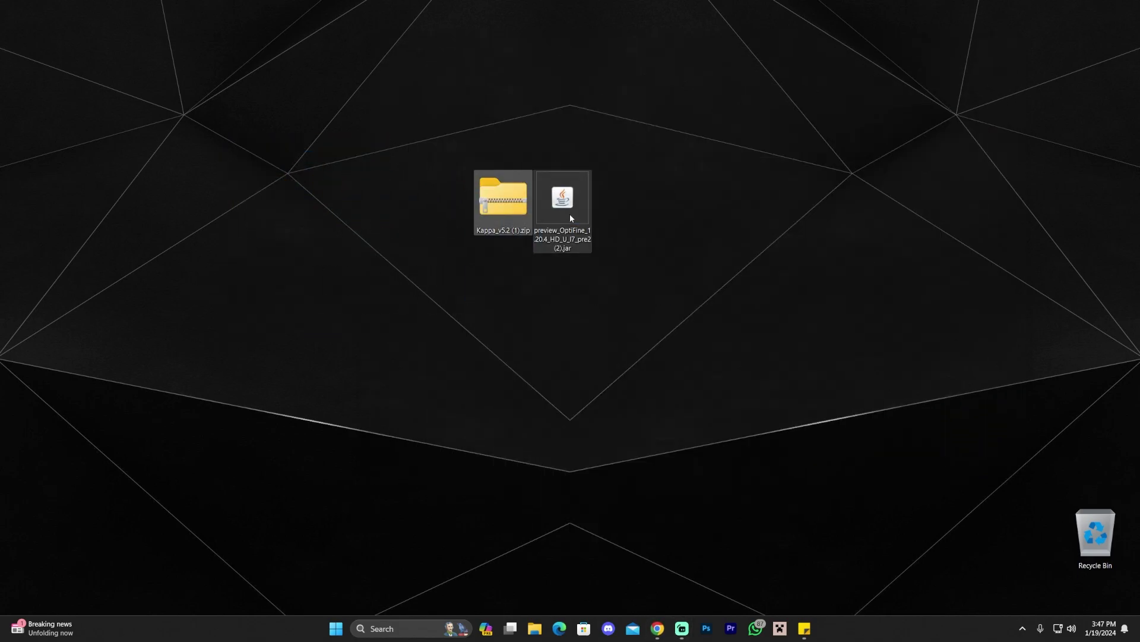
left_click_drag(569, 213, 628, 296)
left_click(574, 306)
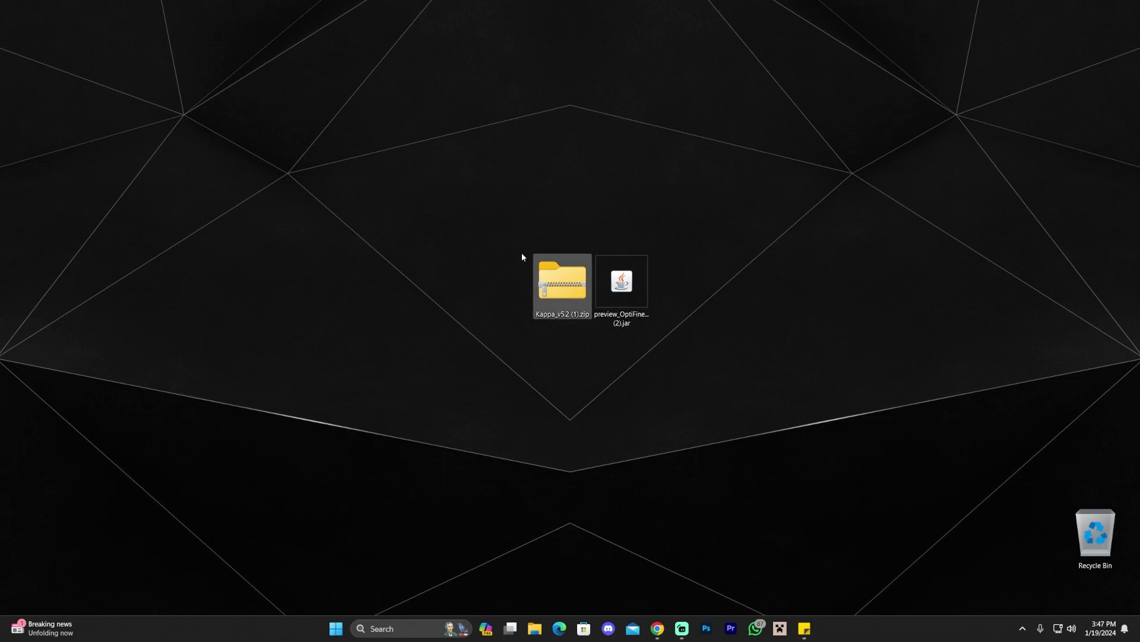
left_click_drag(489, 237, 529, 256)
left_click_drag(583, 203, 542, 251)
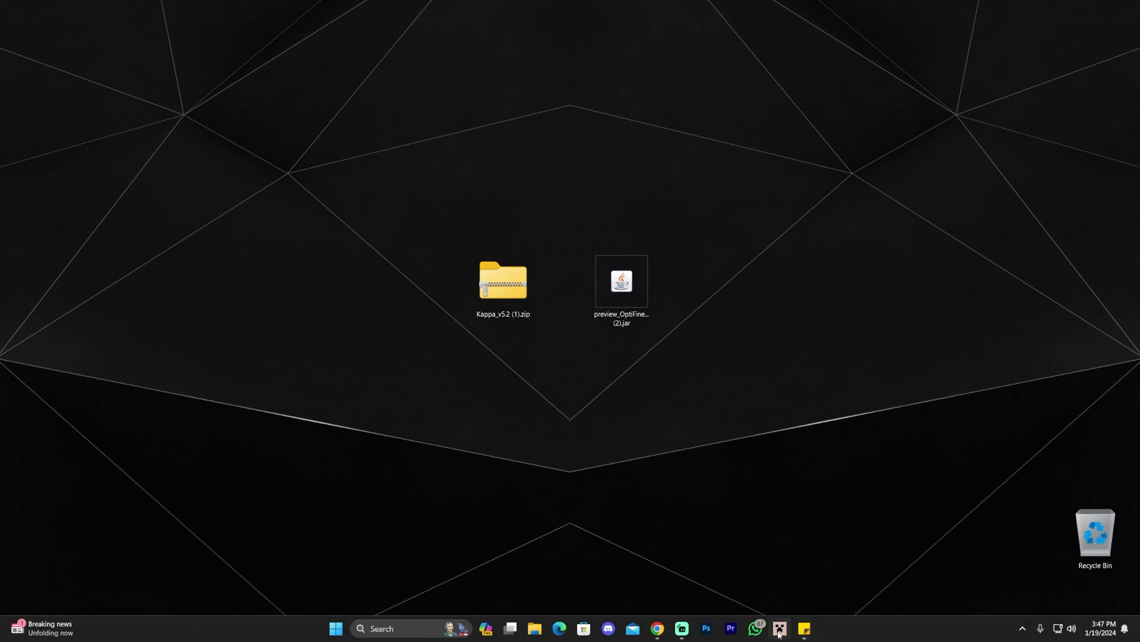
left_click(630, 284)
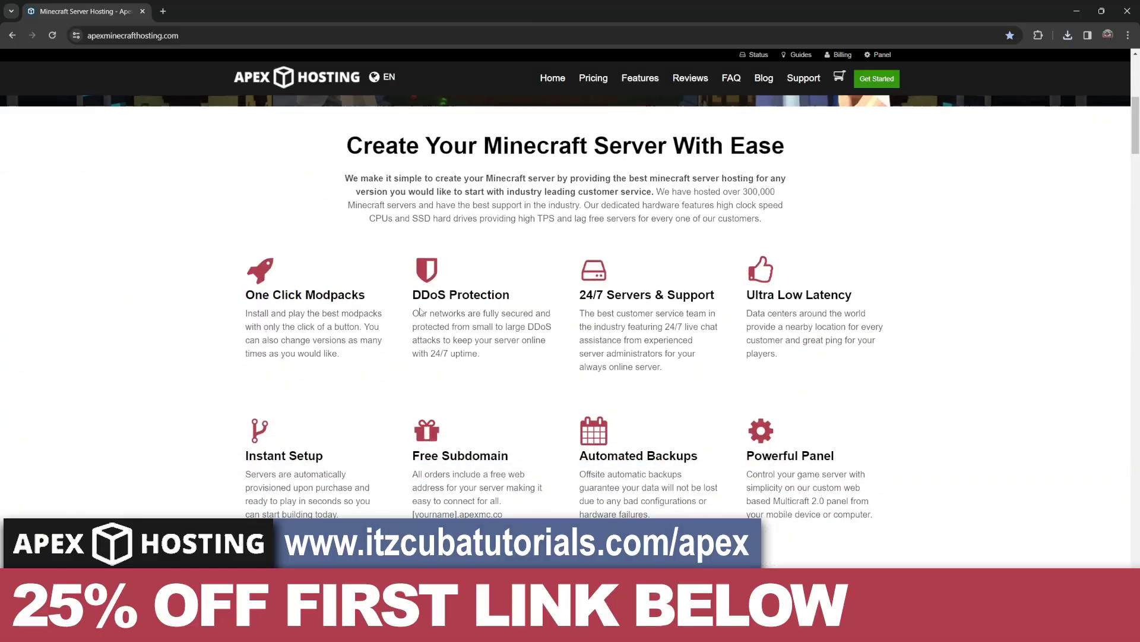
- Look over the Minecraft server hosting features on the Apex Hosting home page
scroll(401, 319, "down", 6)
scroll(401, 319, "up", 10)
scroll(401, 319, "up", 3)
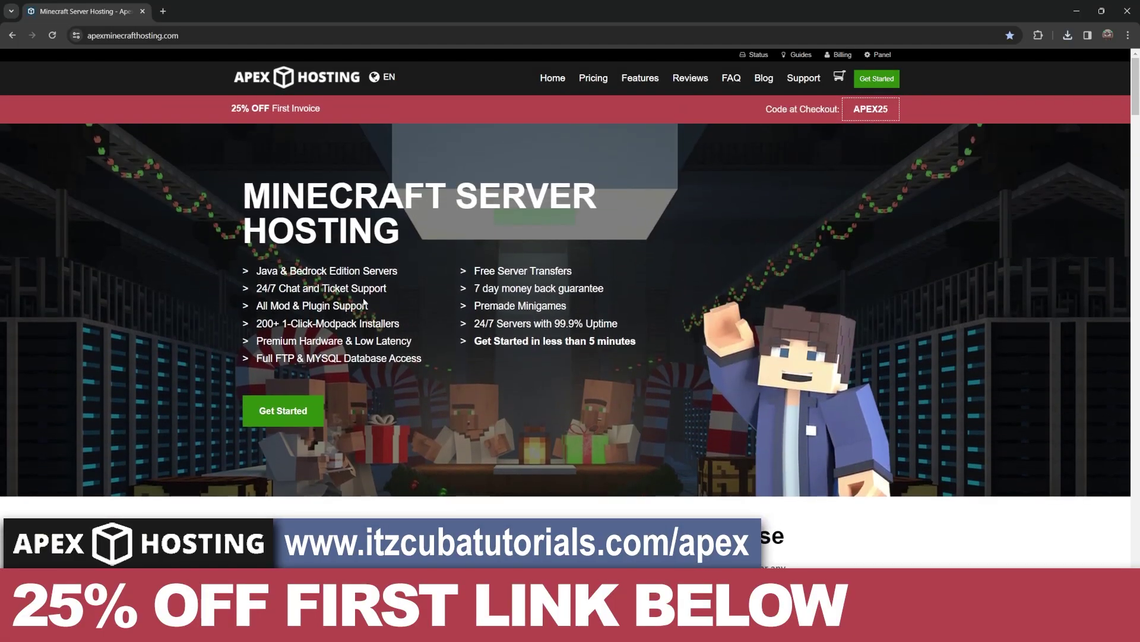
scroll(428, 314, "down", 3)
scroll(450, 309, "up", 3)
double_click(307, 271)
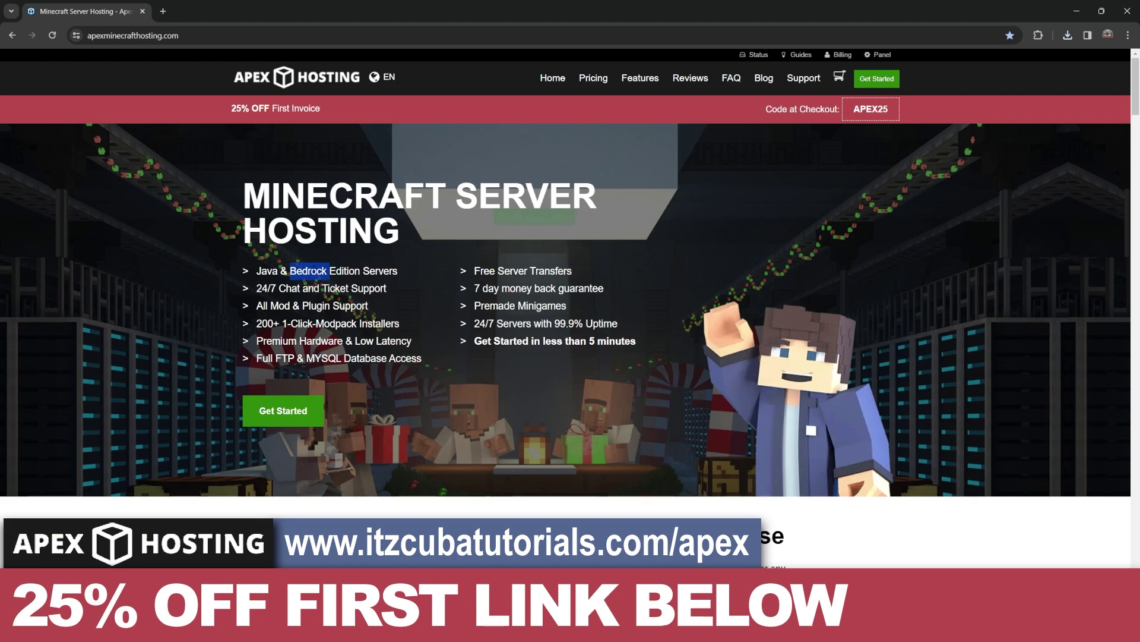
left_click(308, 271)
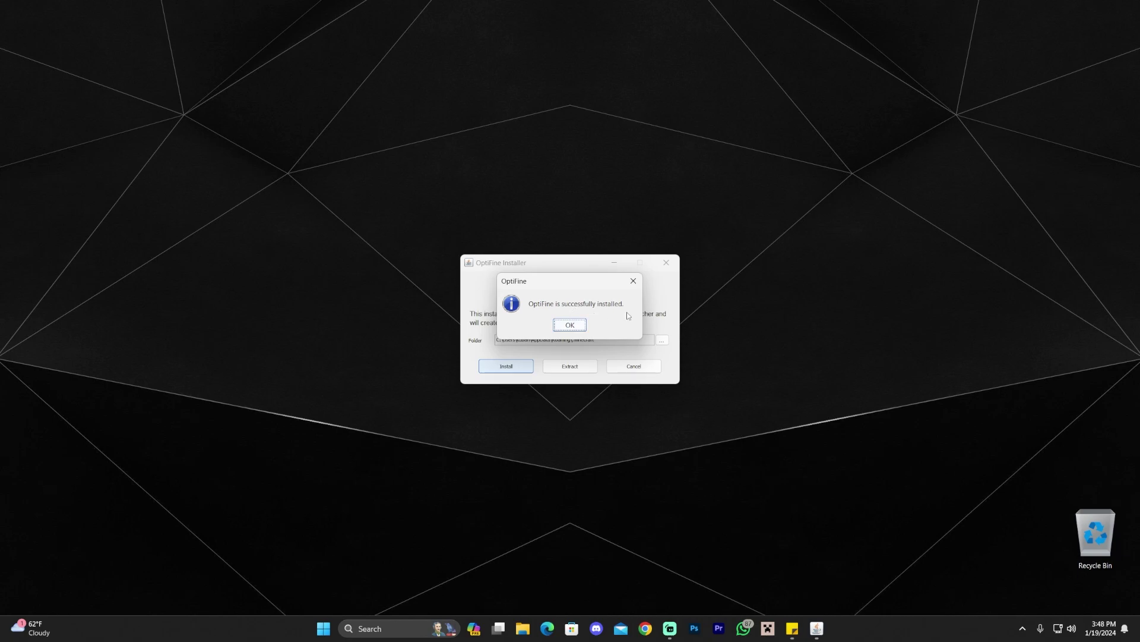
- Close the OptiFine installer's completion message and delete the OptiFine jar from the desktop
left_click(575, 324)
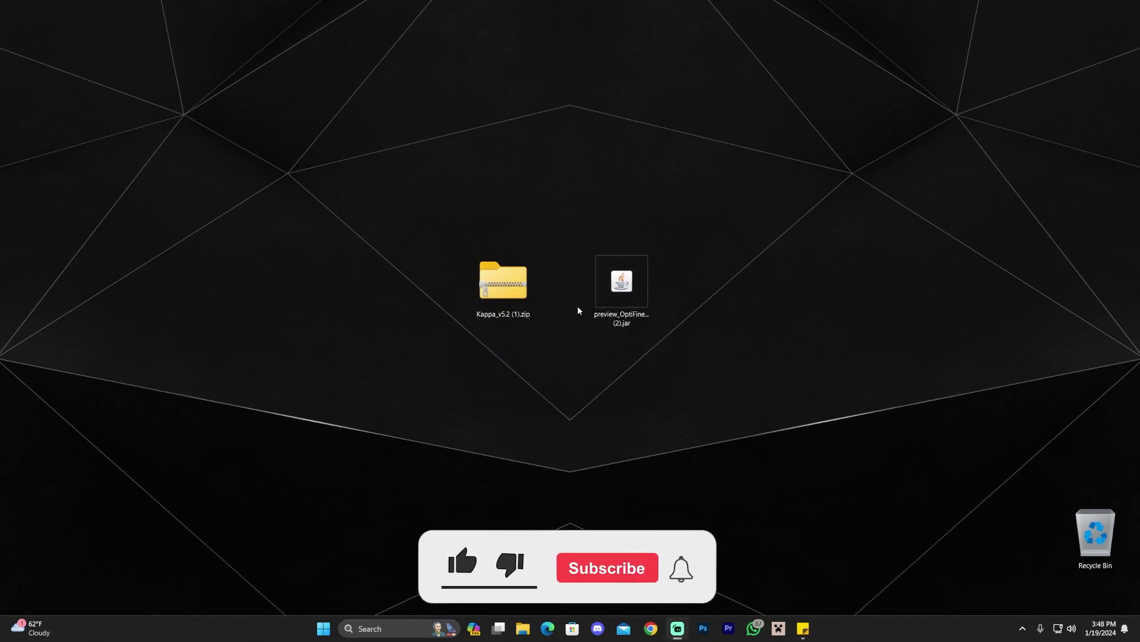
left_click_drag(747, 215, 585, 351)
key("Delete")
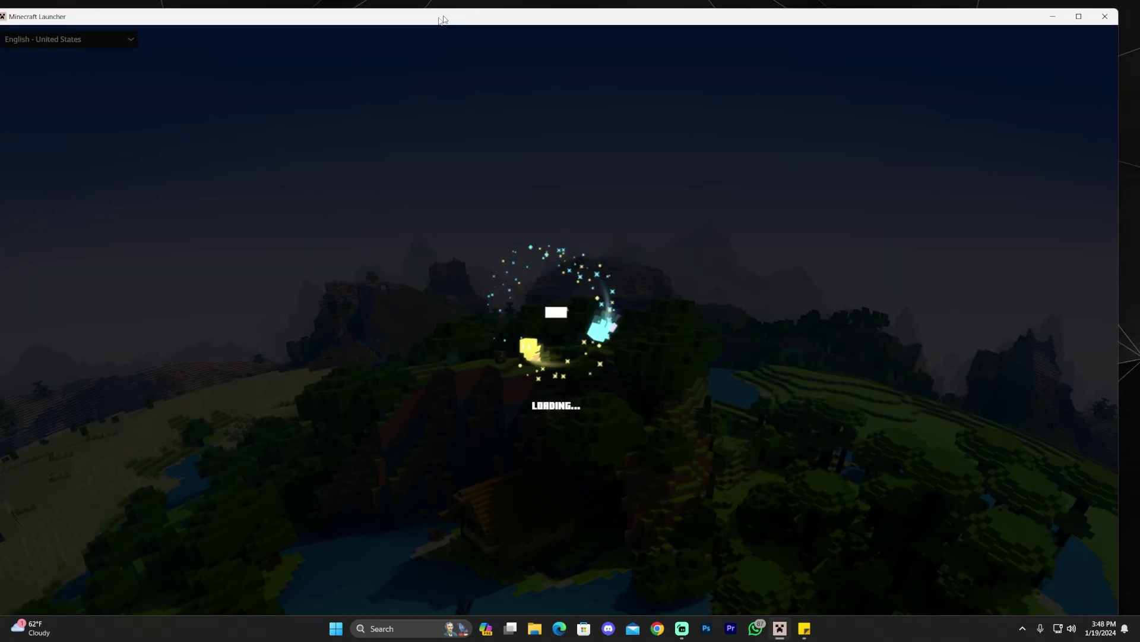
- Maximize the Minecraft Launcher, enable modded versions in the Java Edition installations list and return to the play page
double_click(442, 20)
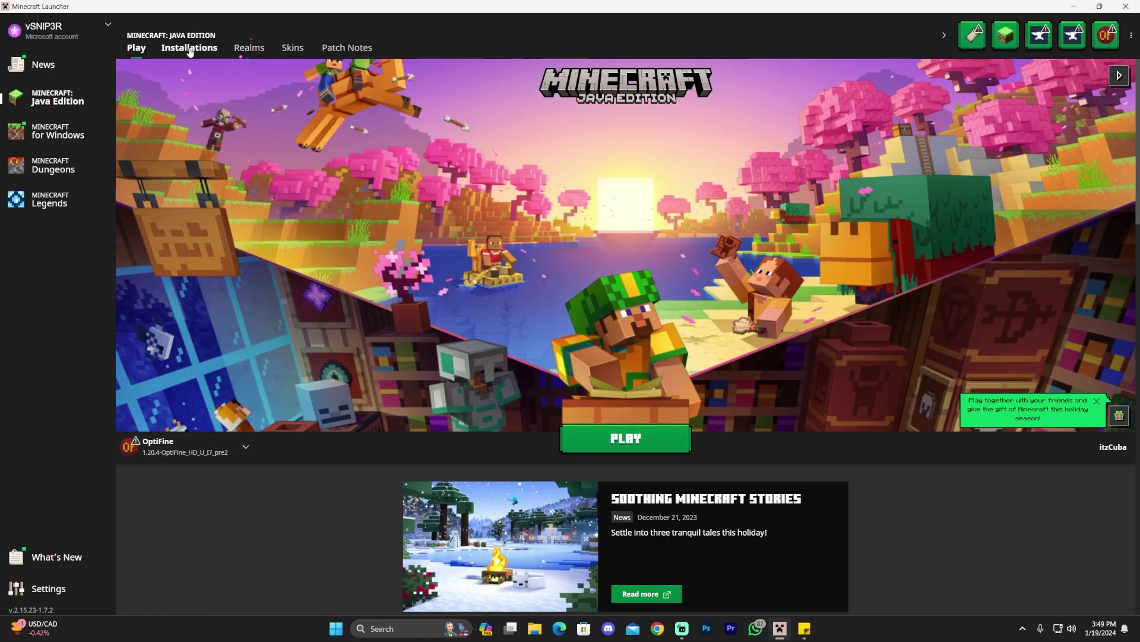
left_click(190, 52)
left_click(809, 84)
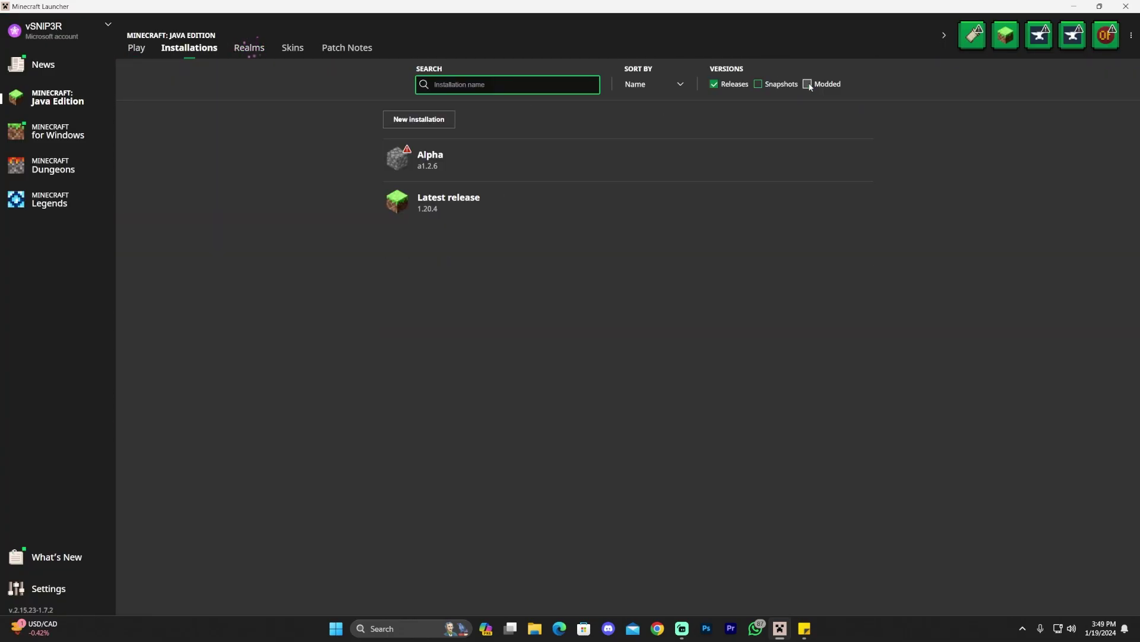
left_click(809, 85)
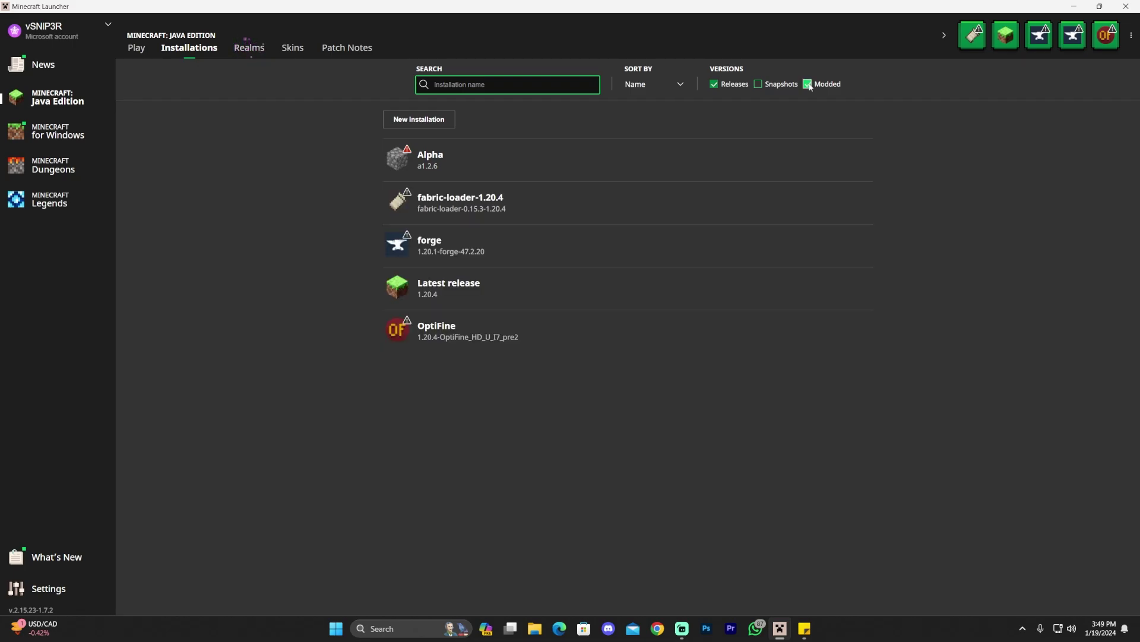
left_click(809, 84)
left_click(809, 85)
left_click(137, 48)
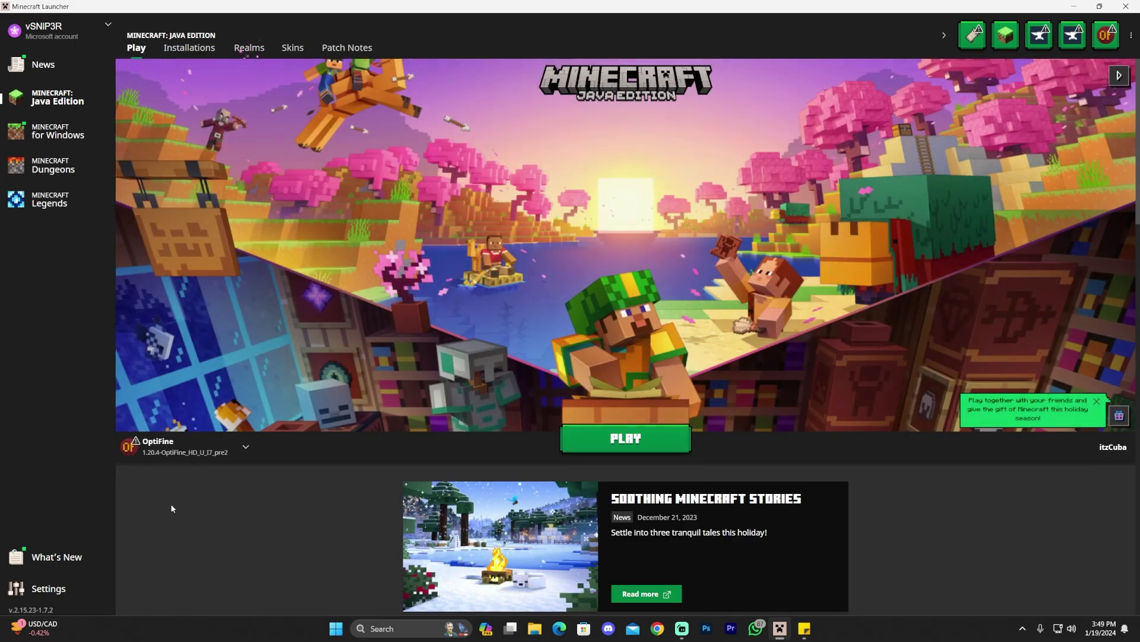
- Launch Minecraft with the OptiFine 1.20.4 installation and open a singleplayer world
left_click(568, 432)
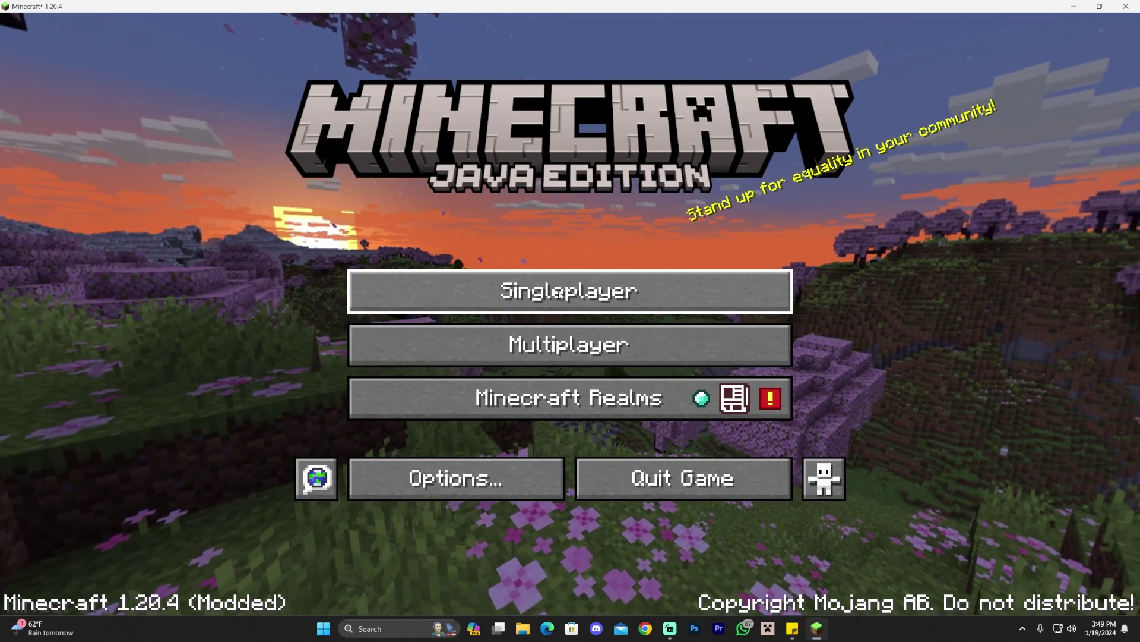
left_click(474, 292)
left_click(312, 162)
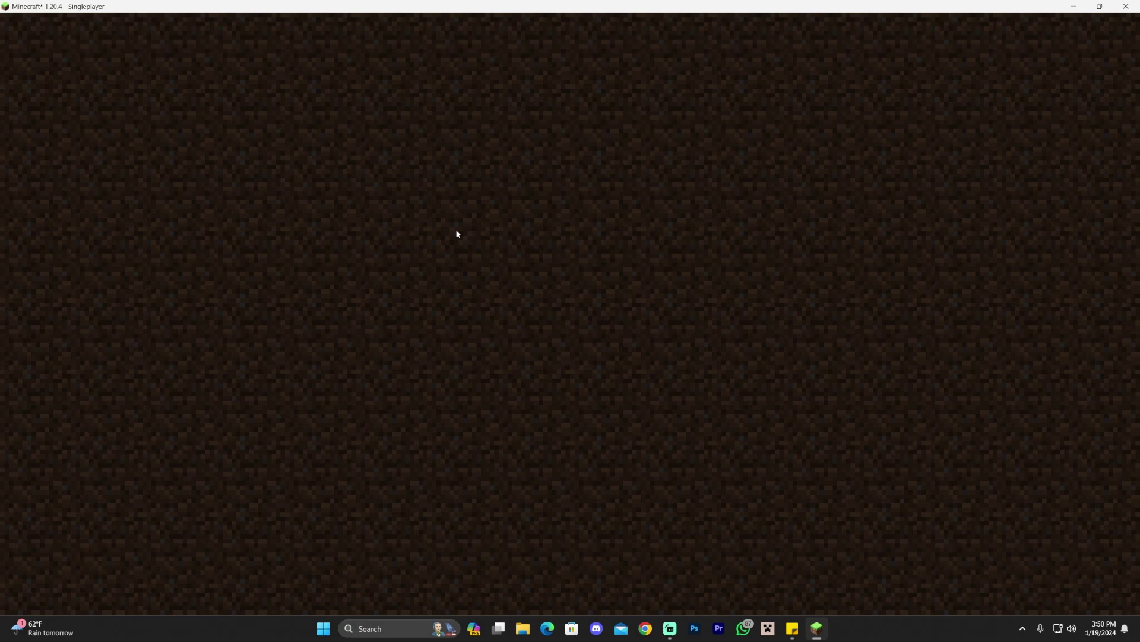
- Walk around the world to examine the current shader's look, including in third-person view
key("w")
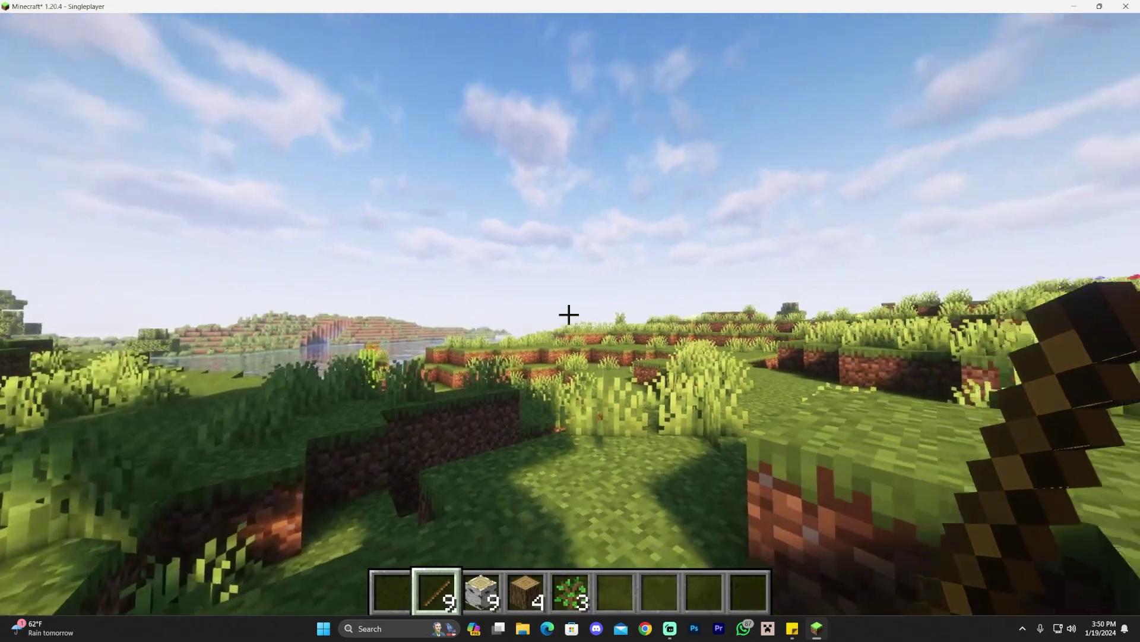
key("w")
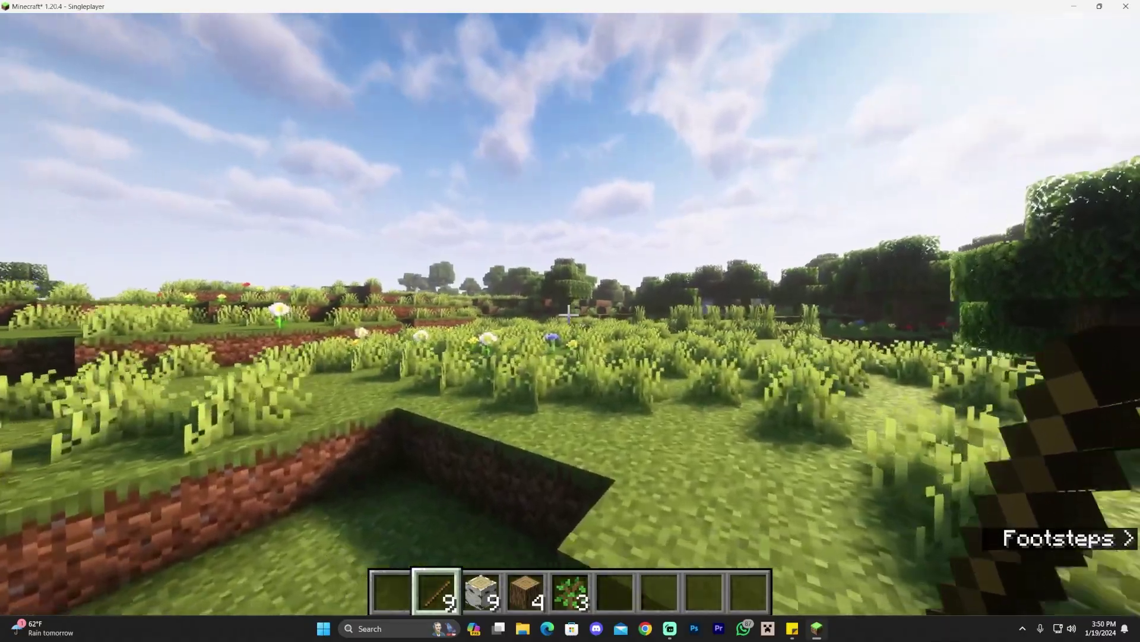
key("w")
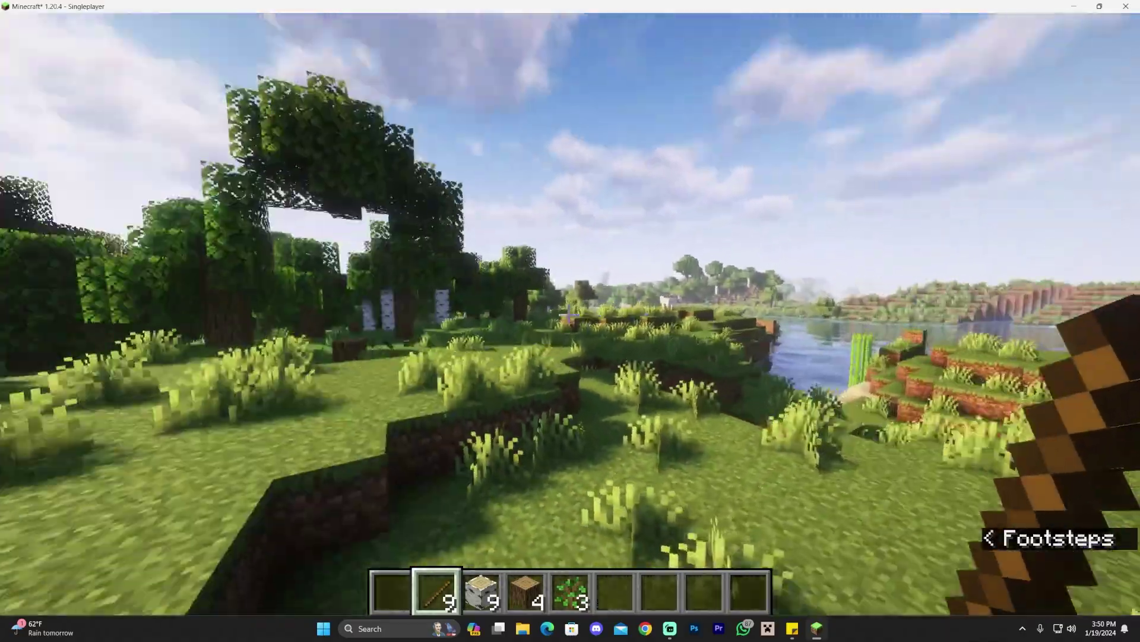
key("w")
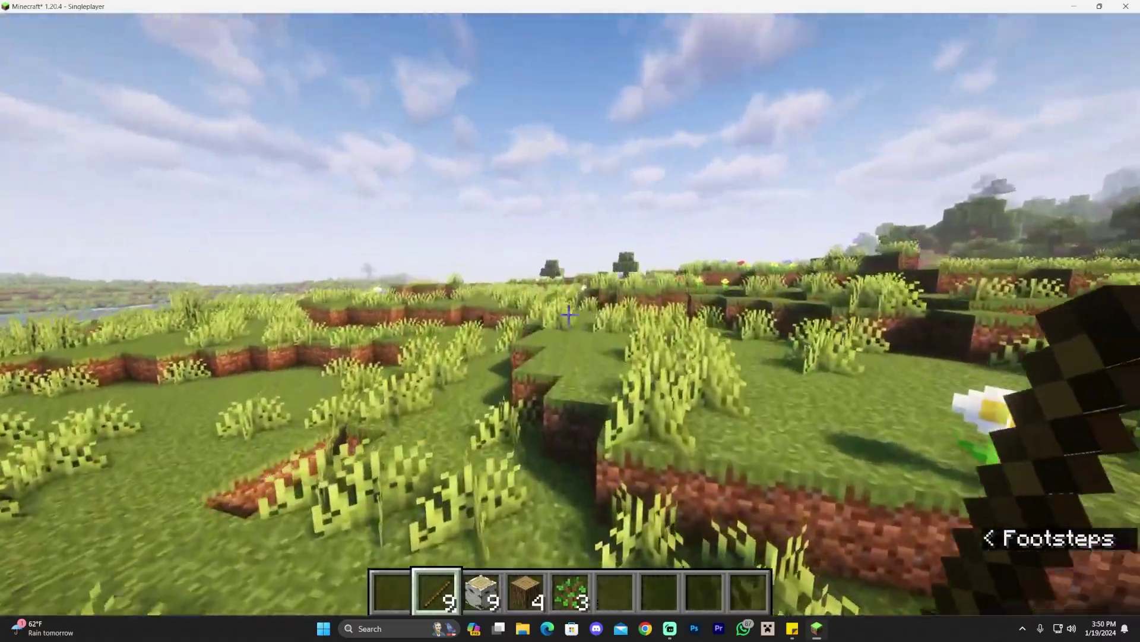
key("F5")
key("w")
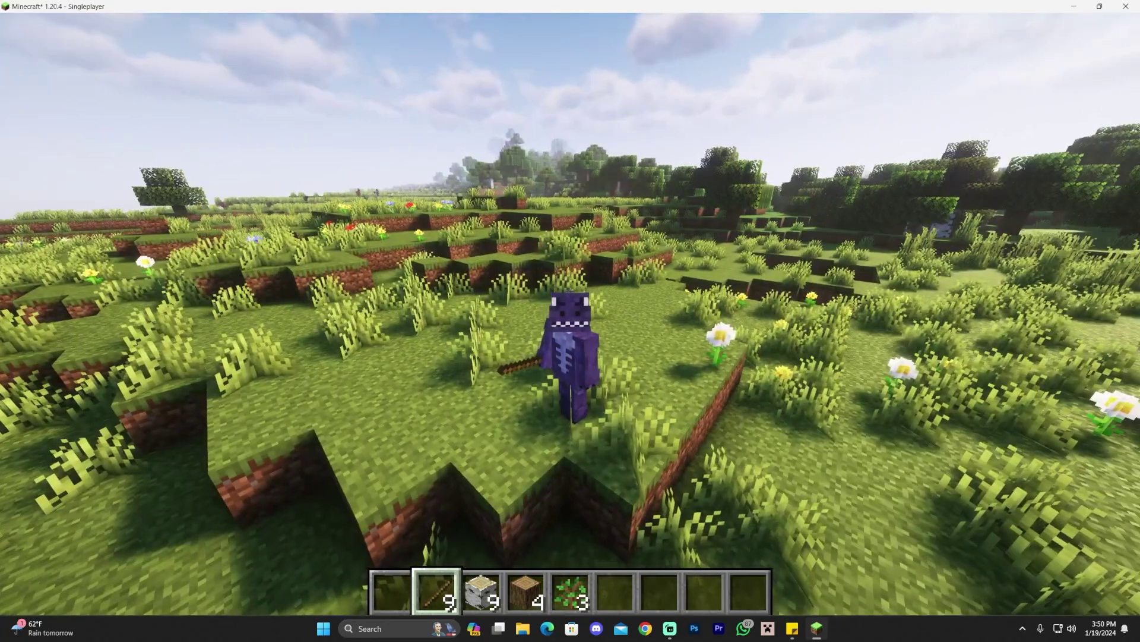
- Open the shader selection in the game's video settings and its shaderpacks folder
key("Escape")
left_click(484, 358)
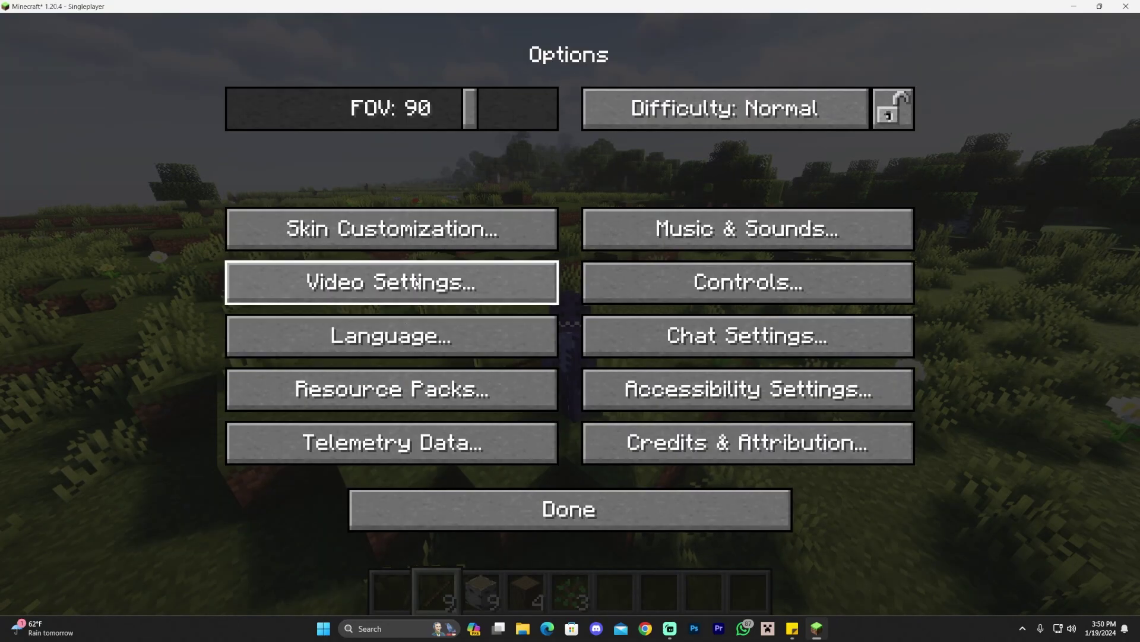
left_click(389, 282)
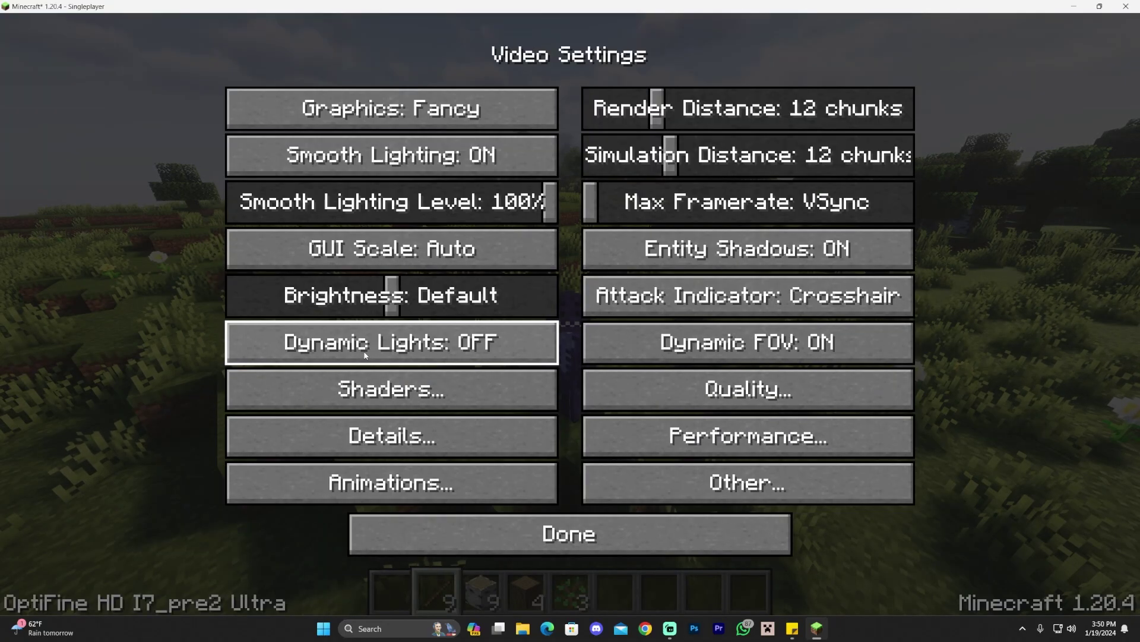
left_click(432, 390)
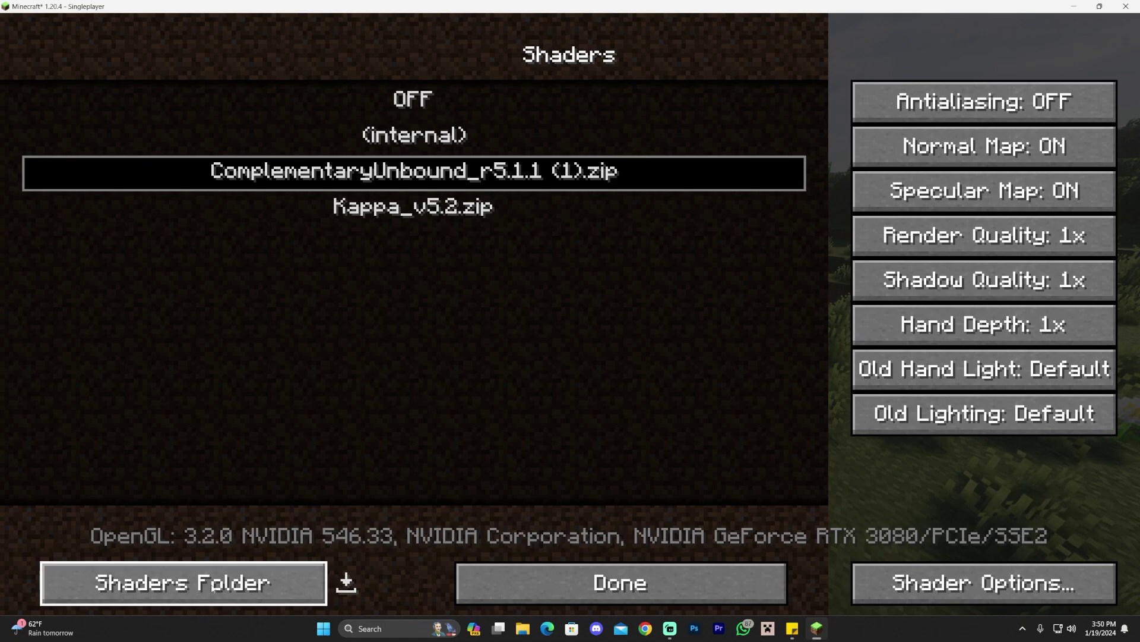
left_click(272, 583)
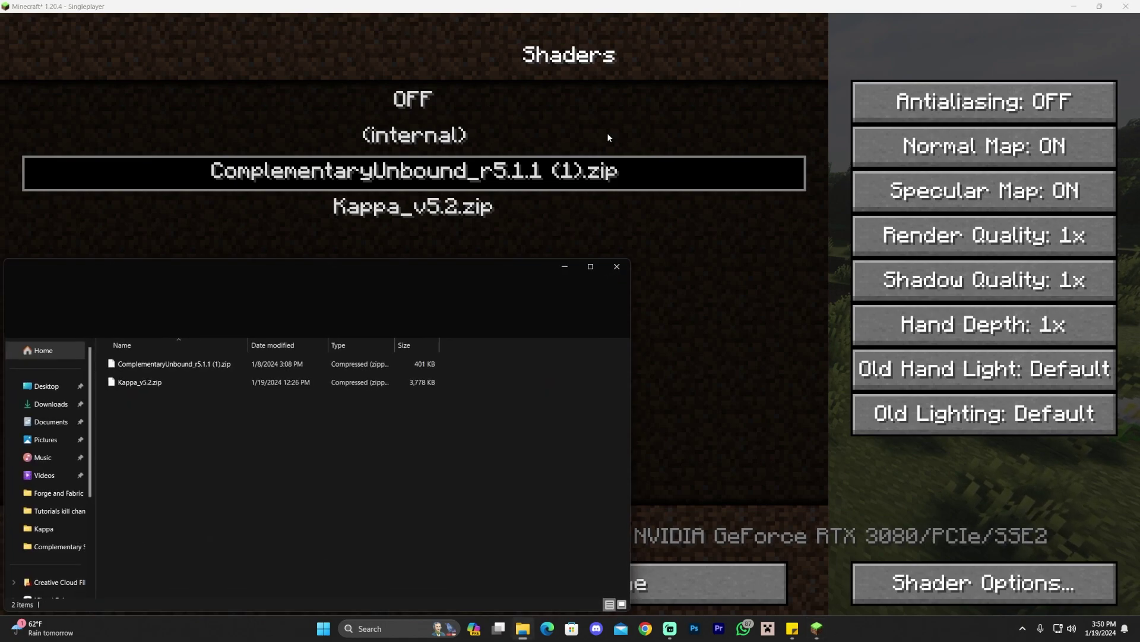
- Clear the game window off the desktop and delete the existing Kappa_v5.2.zip from the shaderpacks folder
left_click(1099, 6)
left_click(873, 70)
left_click_drag(381, 165, 603, 126)
left_click_drag(507, 292, 429, 198)
left_click_drag(630, 110, 606, 327)
left_click_drag(393, 471, 331, 437)
key("Delete")
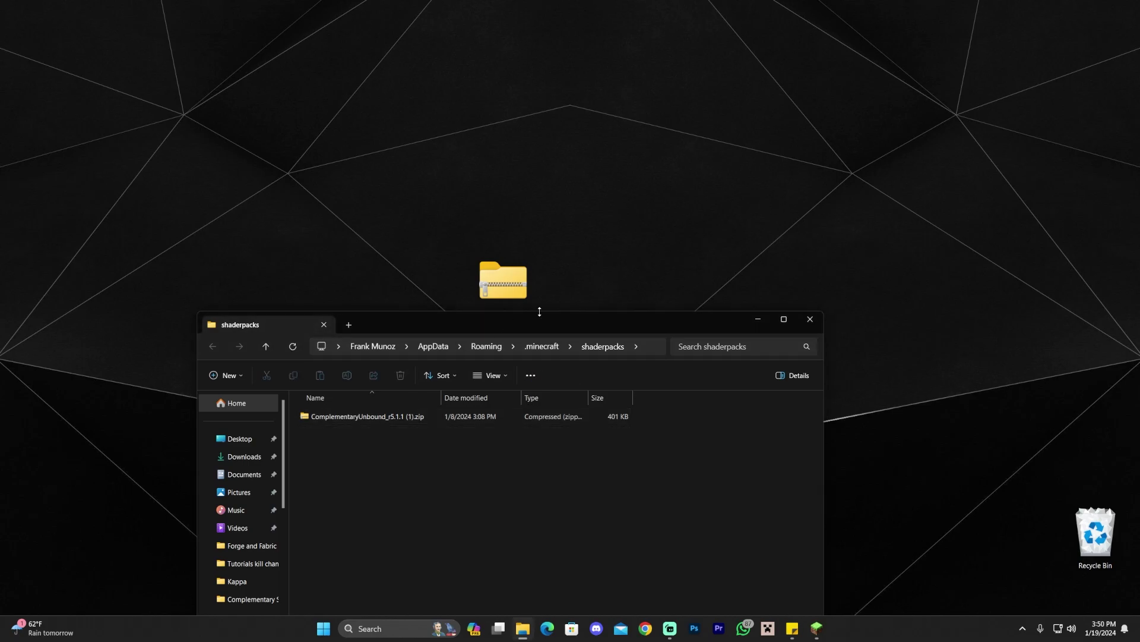
- Move Kappa_v5.2 (1).zip from the desktop into the shaderpacks folder
mouse_move(540, 318)
left_mouse_down()
mouse_move(546, 338)
mouse_move(522, 325)
left_mouse_up()
left_click_drag(504, 283, 504, 33)
left_click_drag(543, 321, 542, 175)
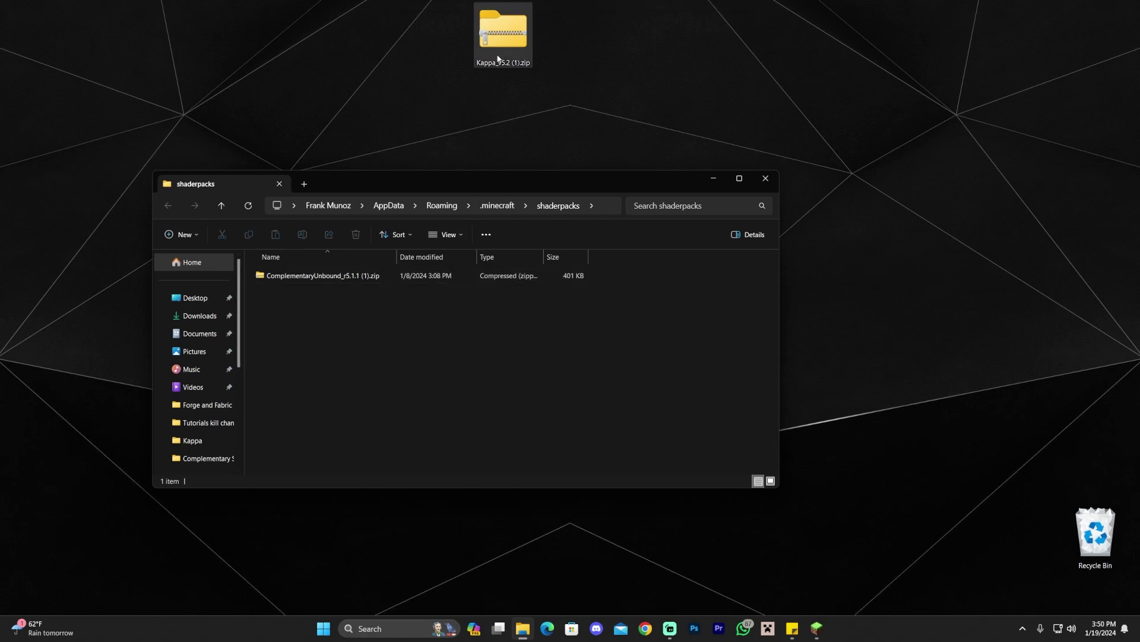
left_click_drag(609, 33, 425, 56)
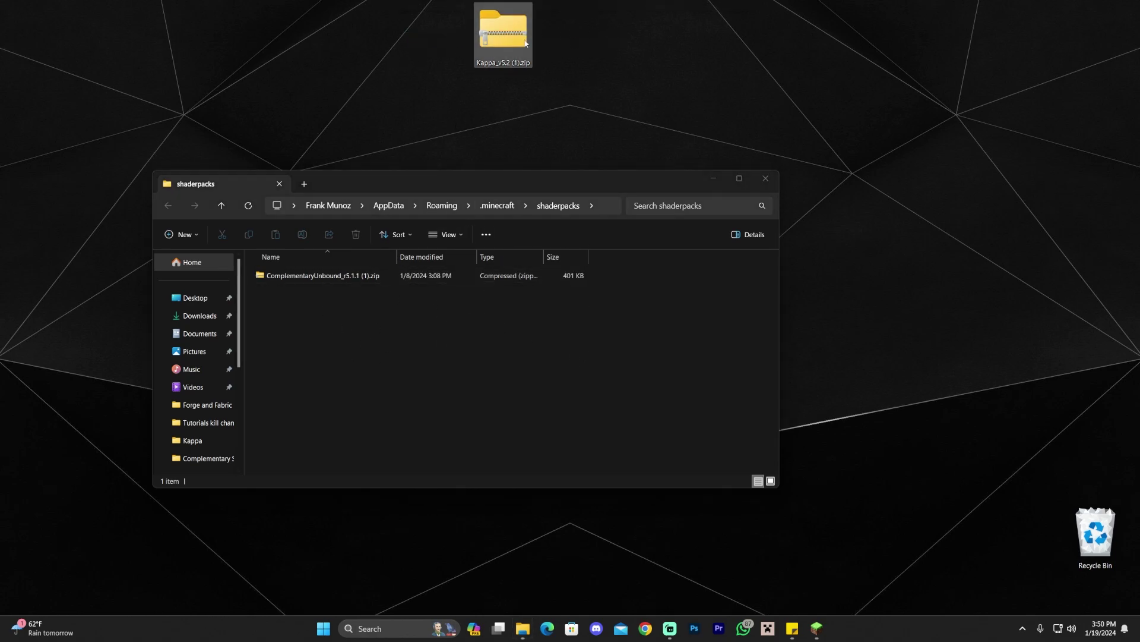
left_click_drag(386, 278, 333, 324)
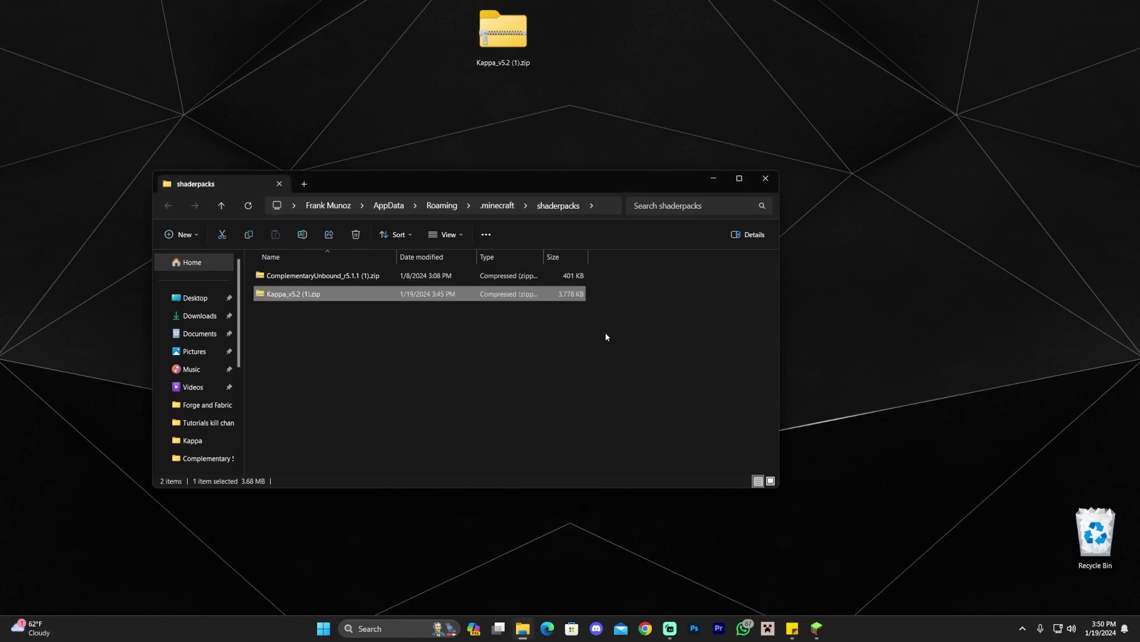
- Close the shaderpacks folder window and switch back to the shader list in Minecraft
left_click(766, 178)
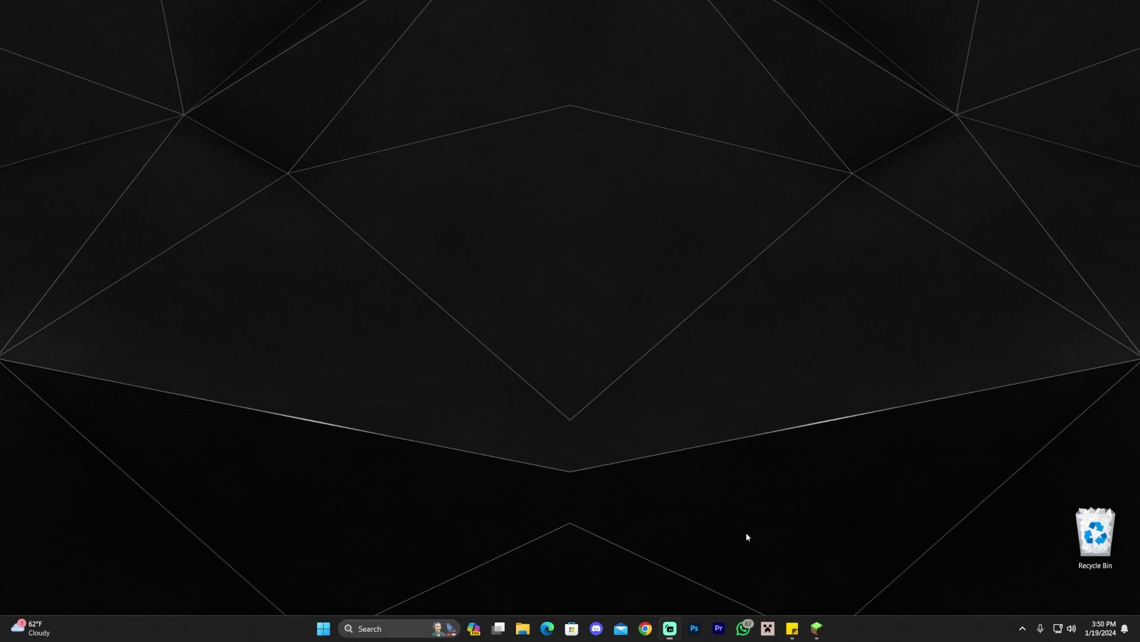
left_click(823, 626)
left_click(902, 81)
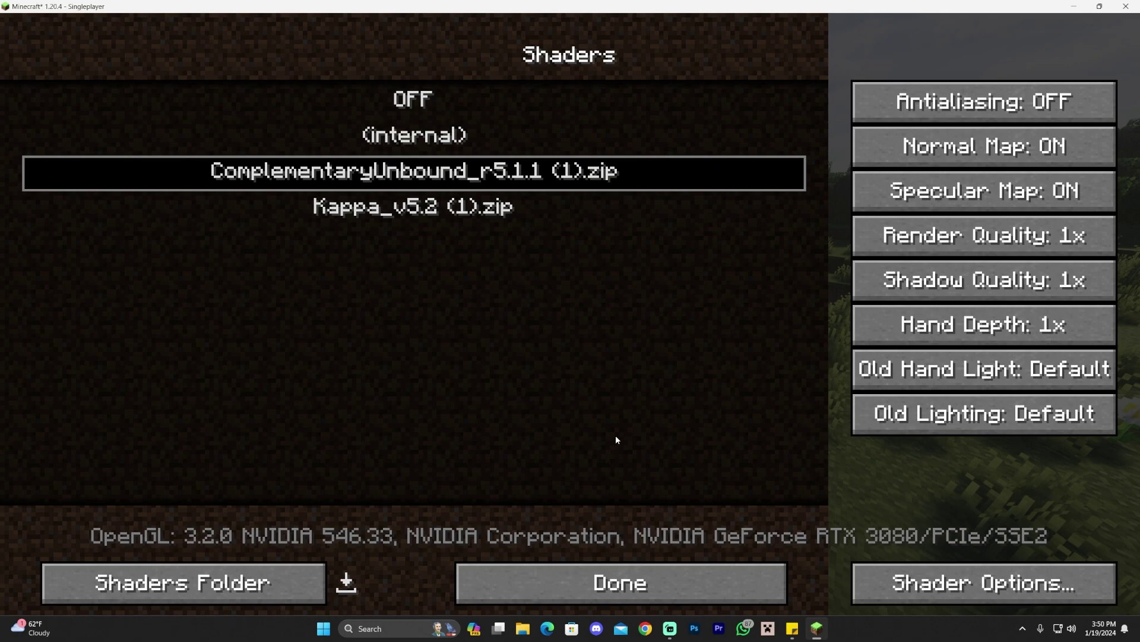
- Activate the Kappa_v5.2 (1).zip shader pack and return to the game world
key("Down")
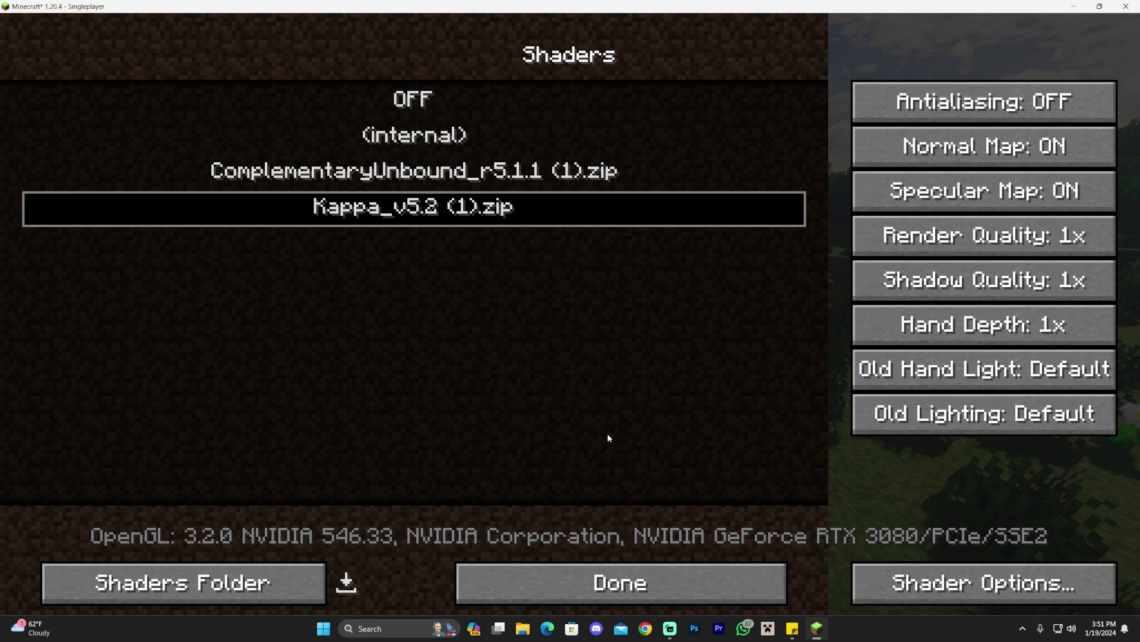
left_click(634, 578)
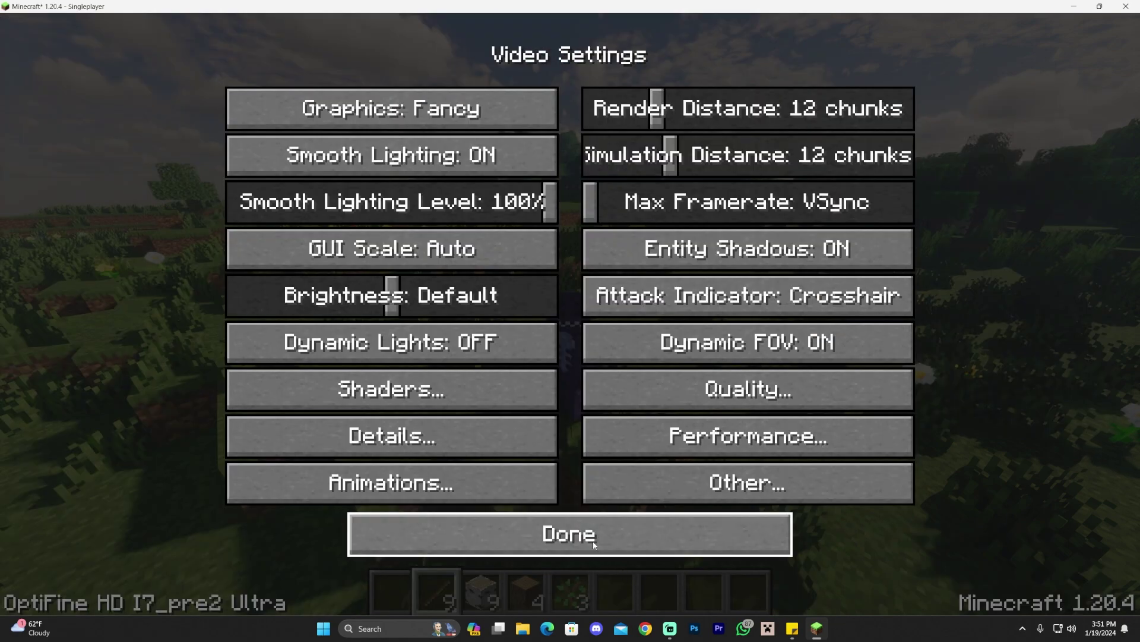
left_click(568, 536)
left_click(585, 526)
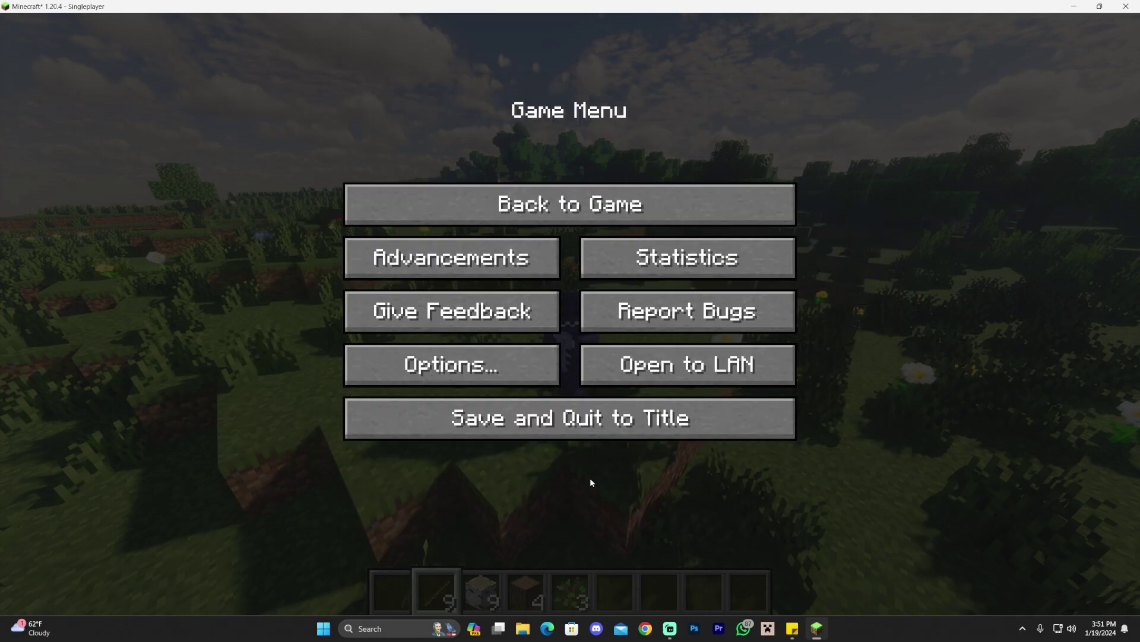
key("Escape")
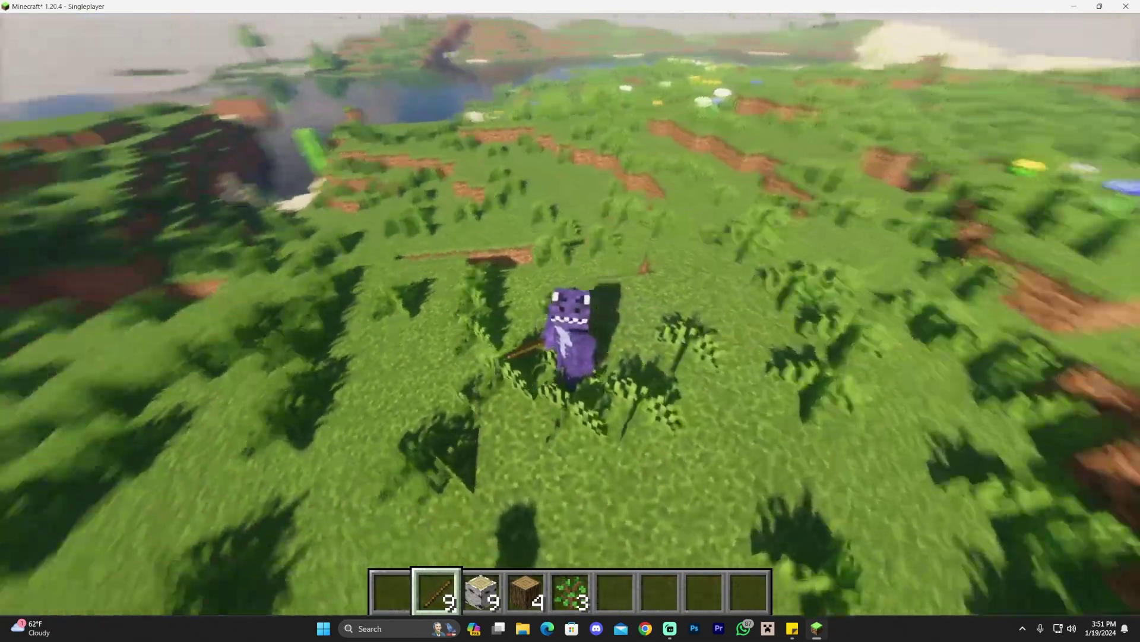
- Walk to the lake to examine the Kappa shader's sky, water and trees in first- and third-person view
key("F5")
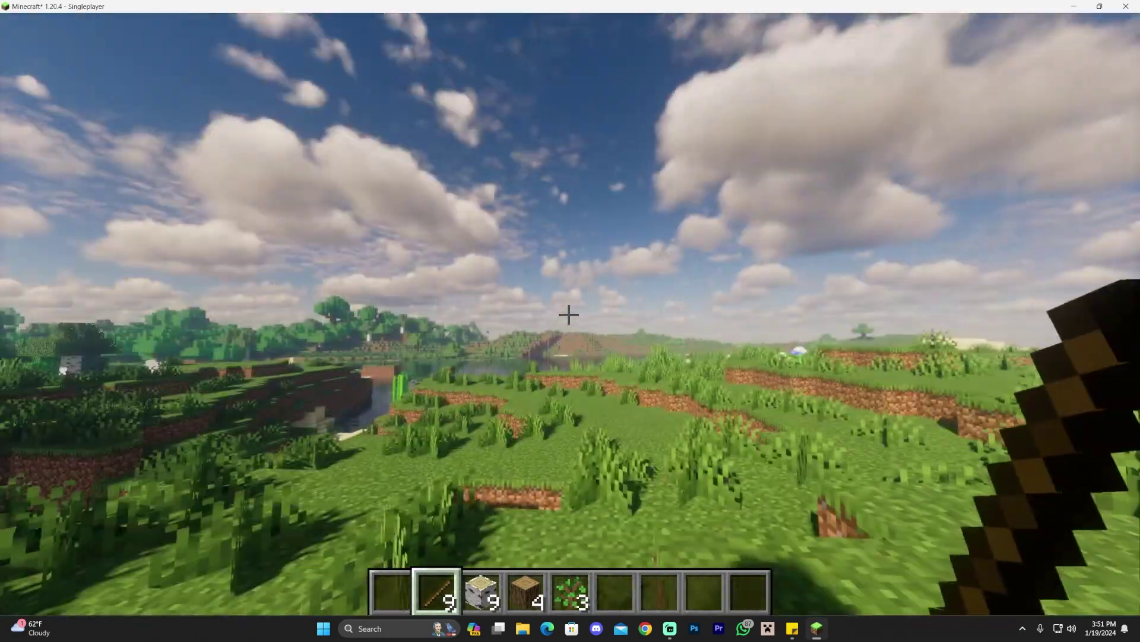
key("w")
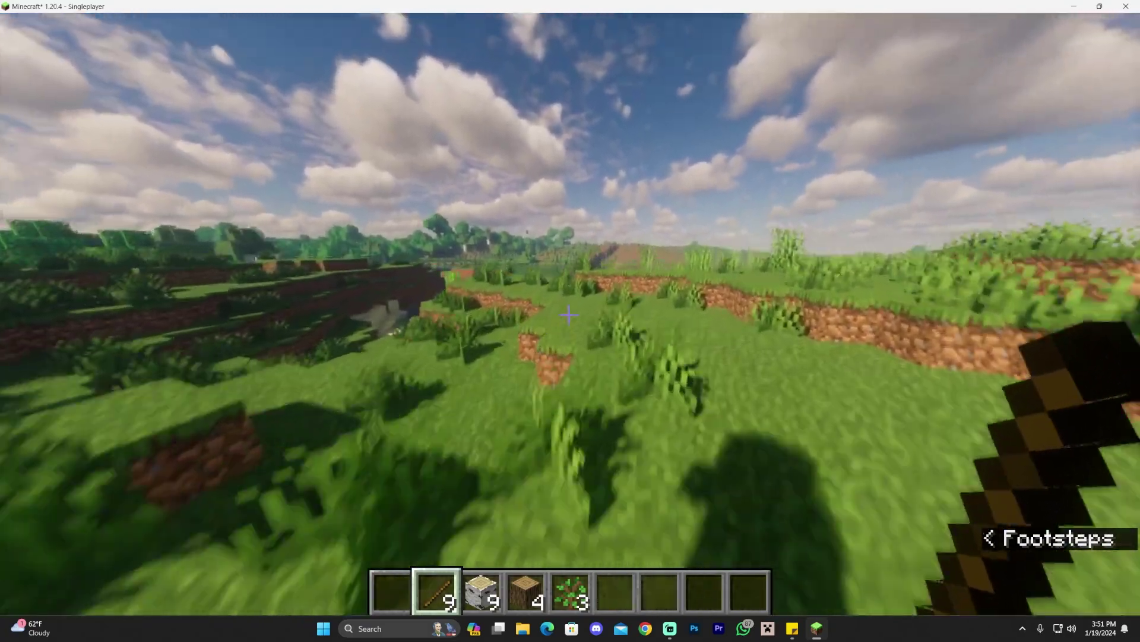
key("w")
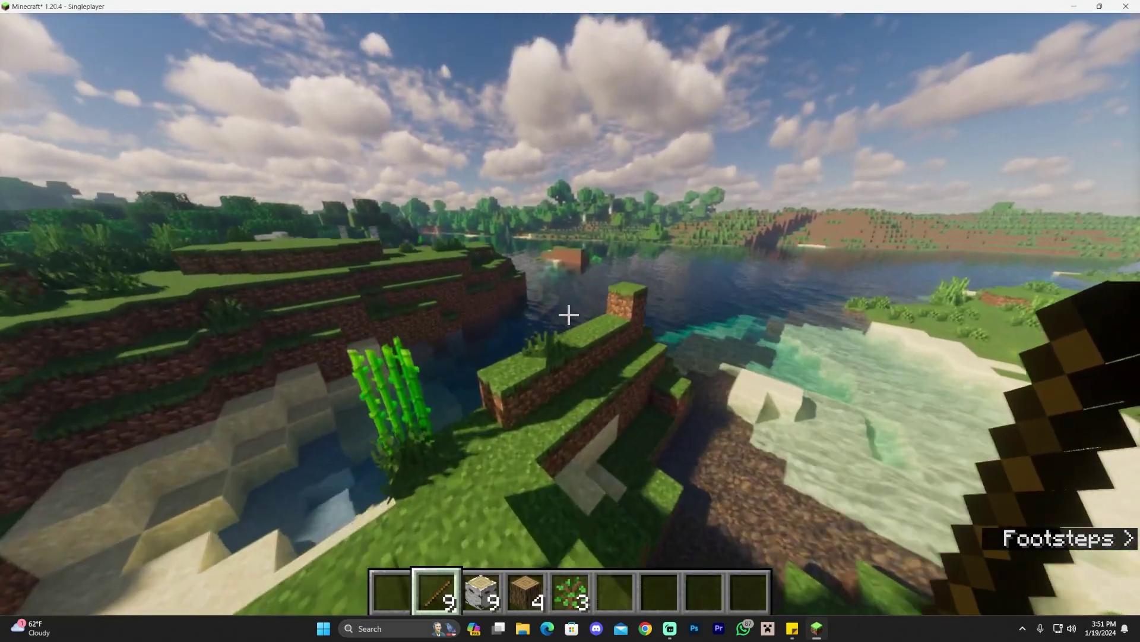
key("w")
key("1")
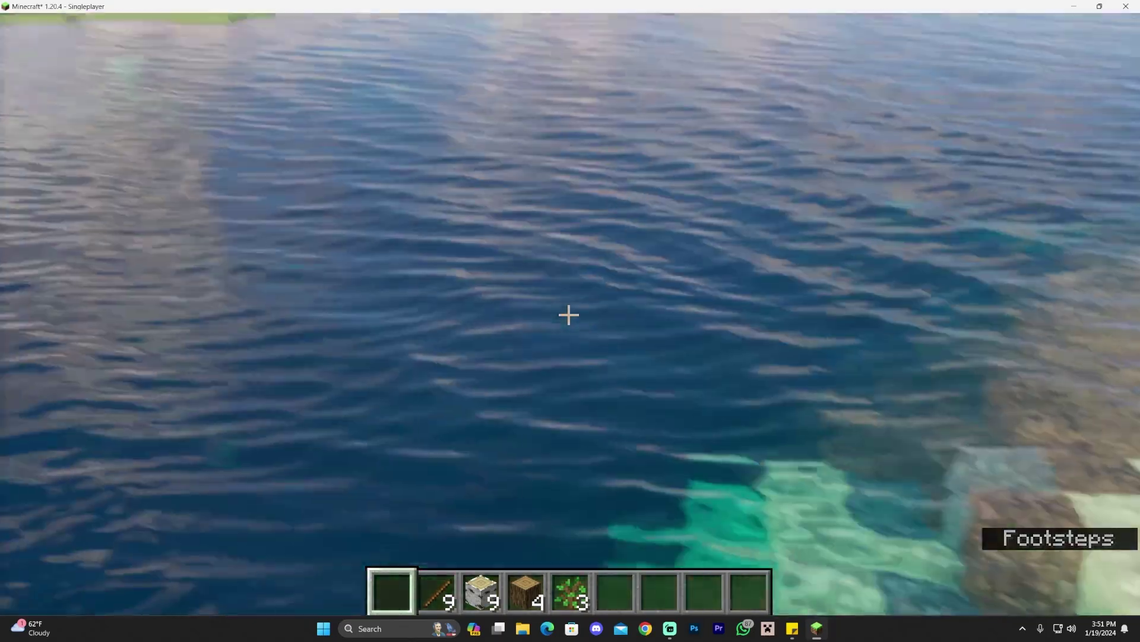
key("w")
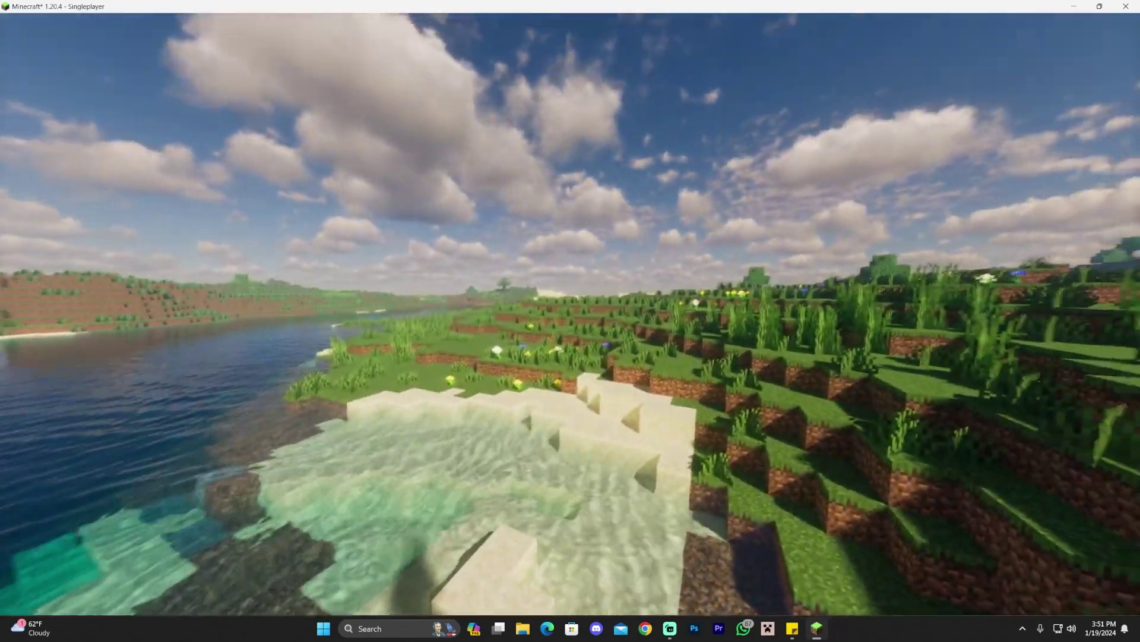
key("F5")
key("F5")
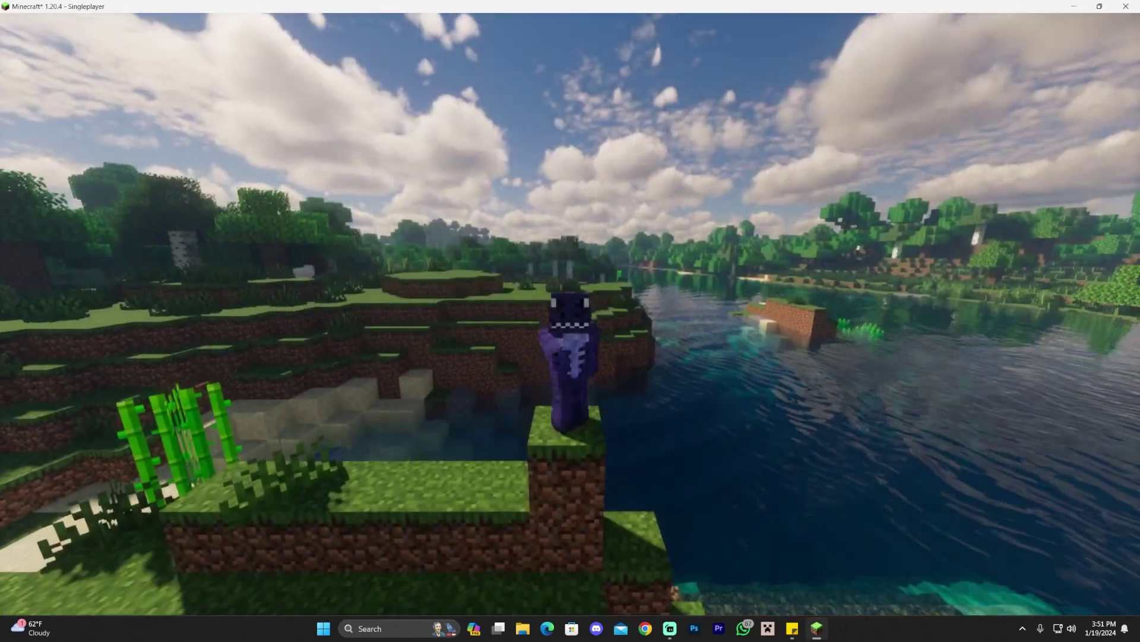